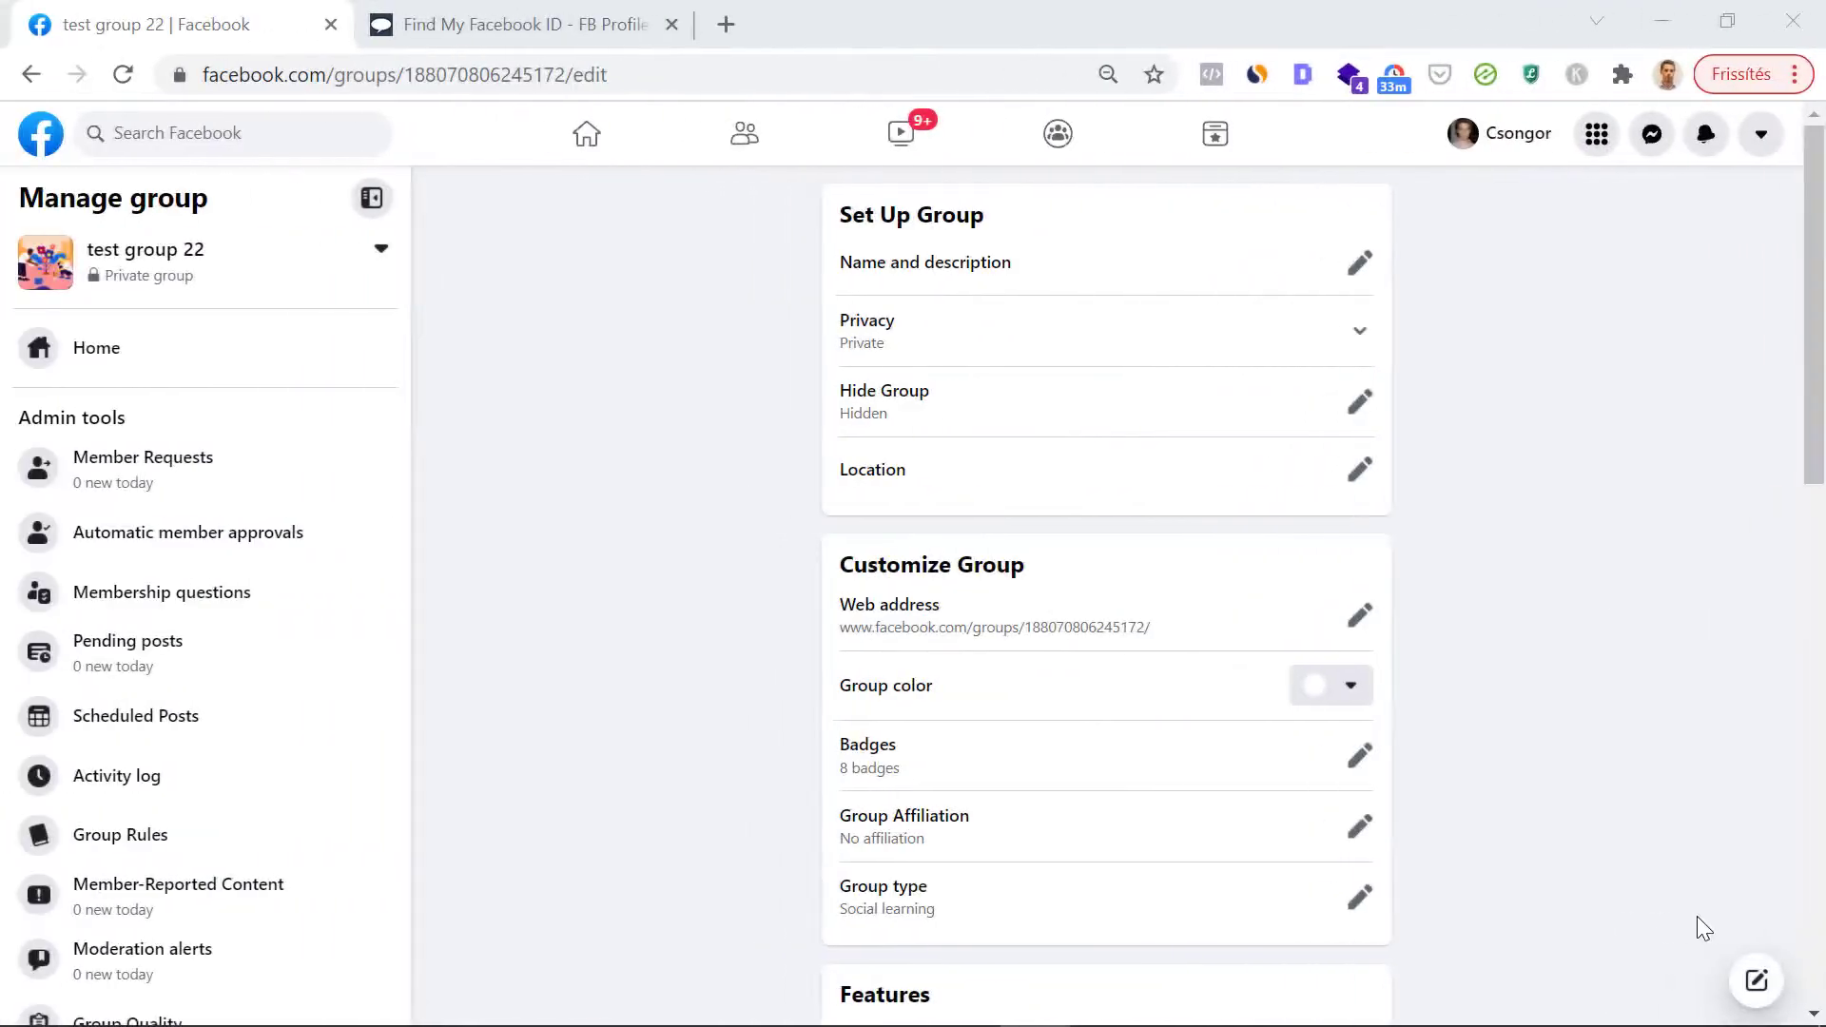
Check the group's numeric ID in the address bar, then open and cancel the web address editor
double_click(477, 74)
click(1062, 614)
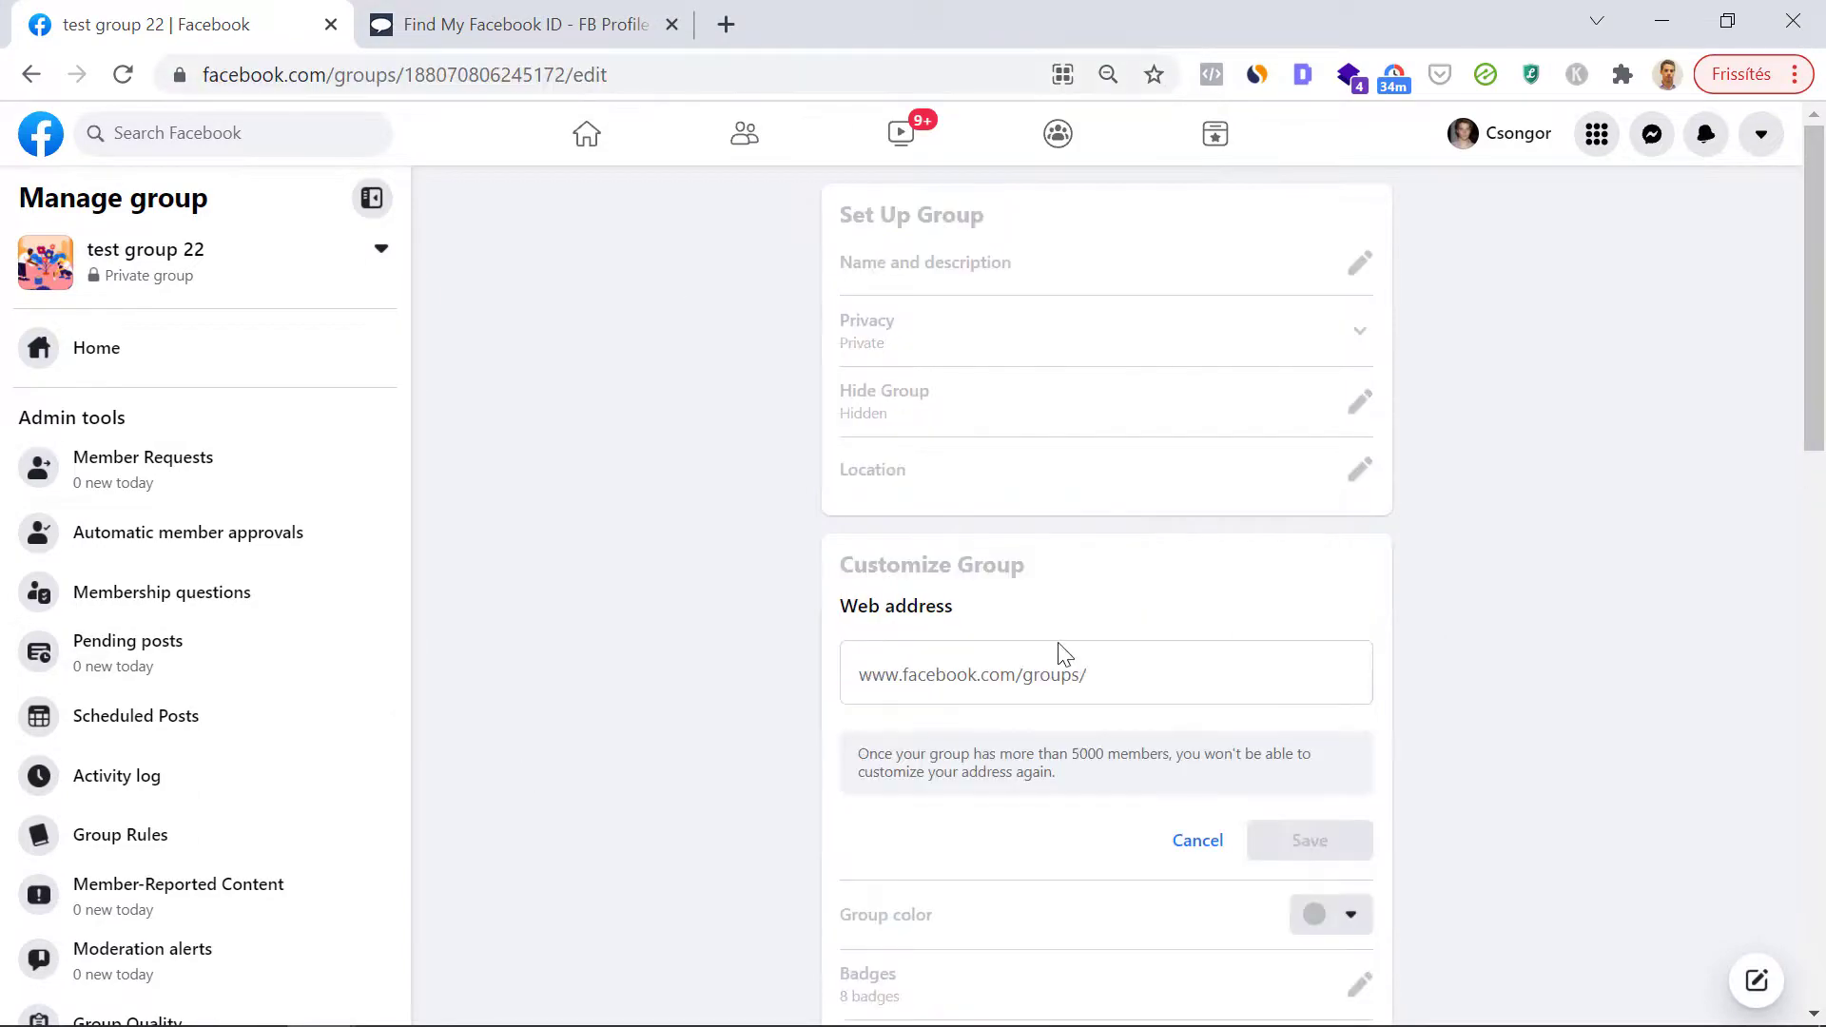
click(1194, 837)
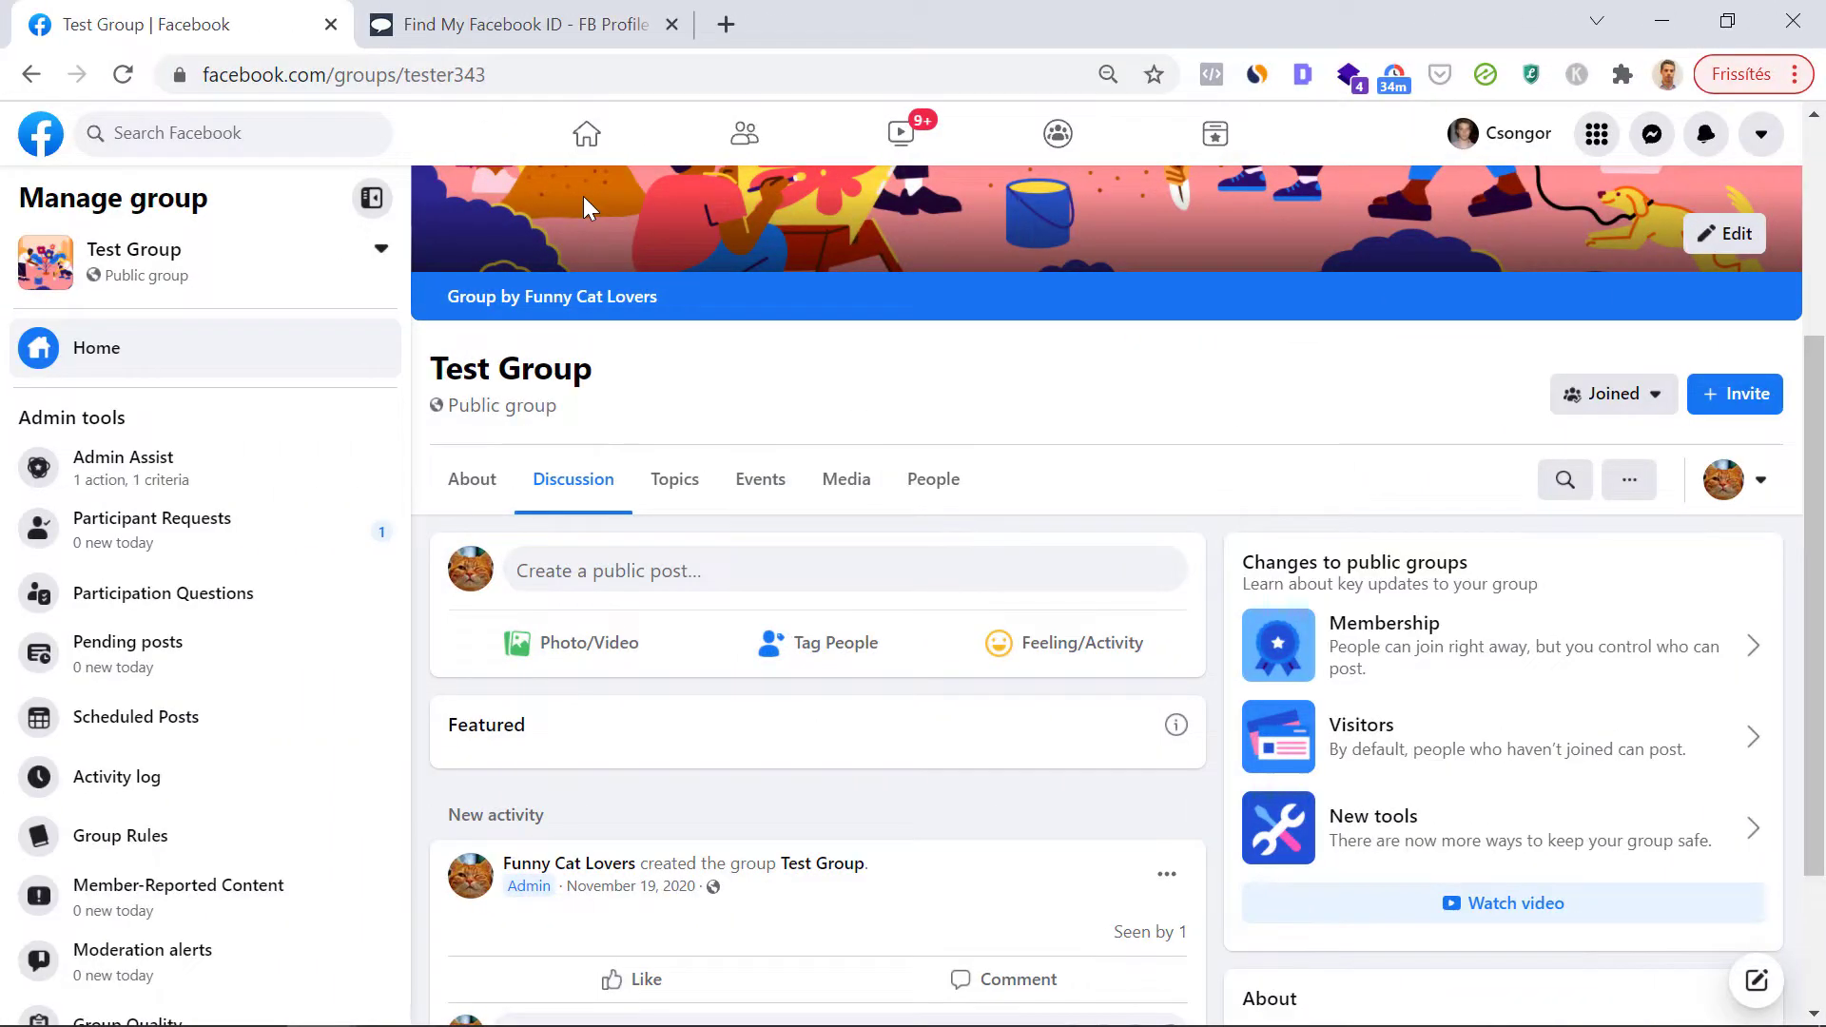
Paste the group URL into Comment Picker's ID finder and request its Facebook ID
click(514, 24)
scroll(773, 116, up, 10)
scroll(938, 521, down, 2)
text(https://www.facebook.com/groups/tester343)
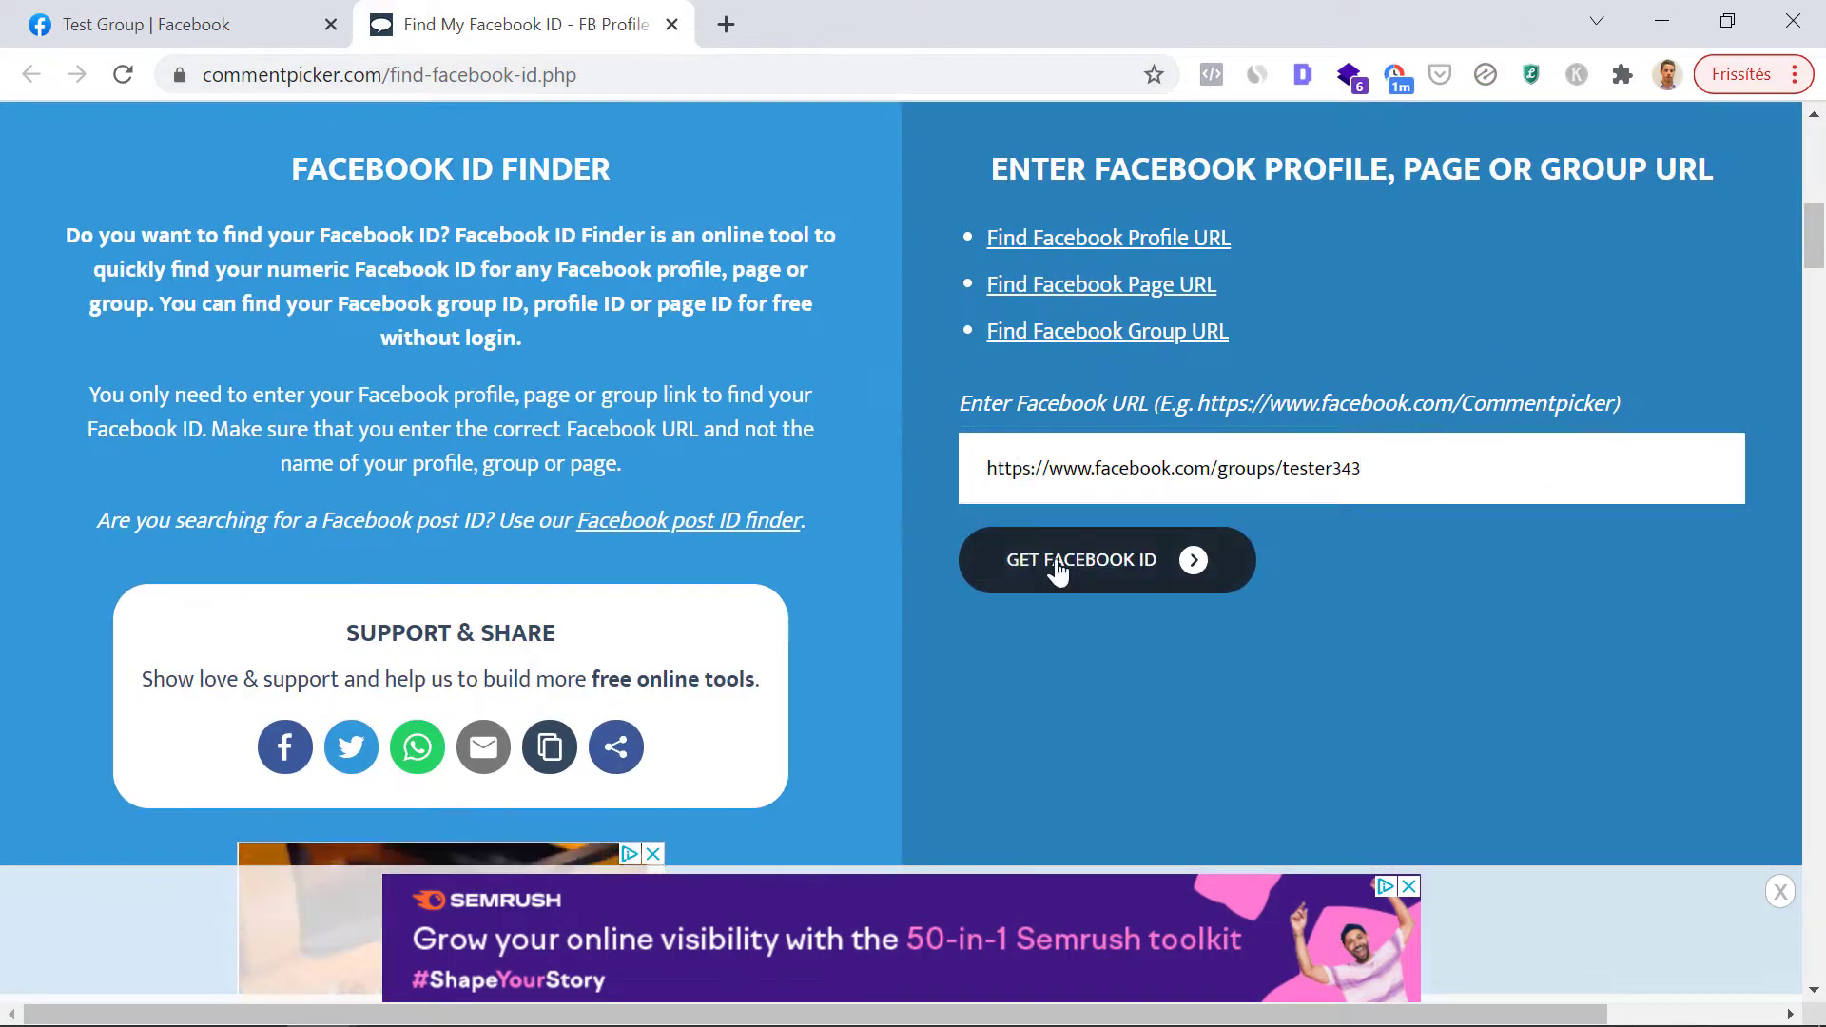
click(1059, 569)
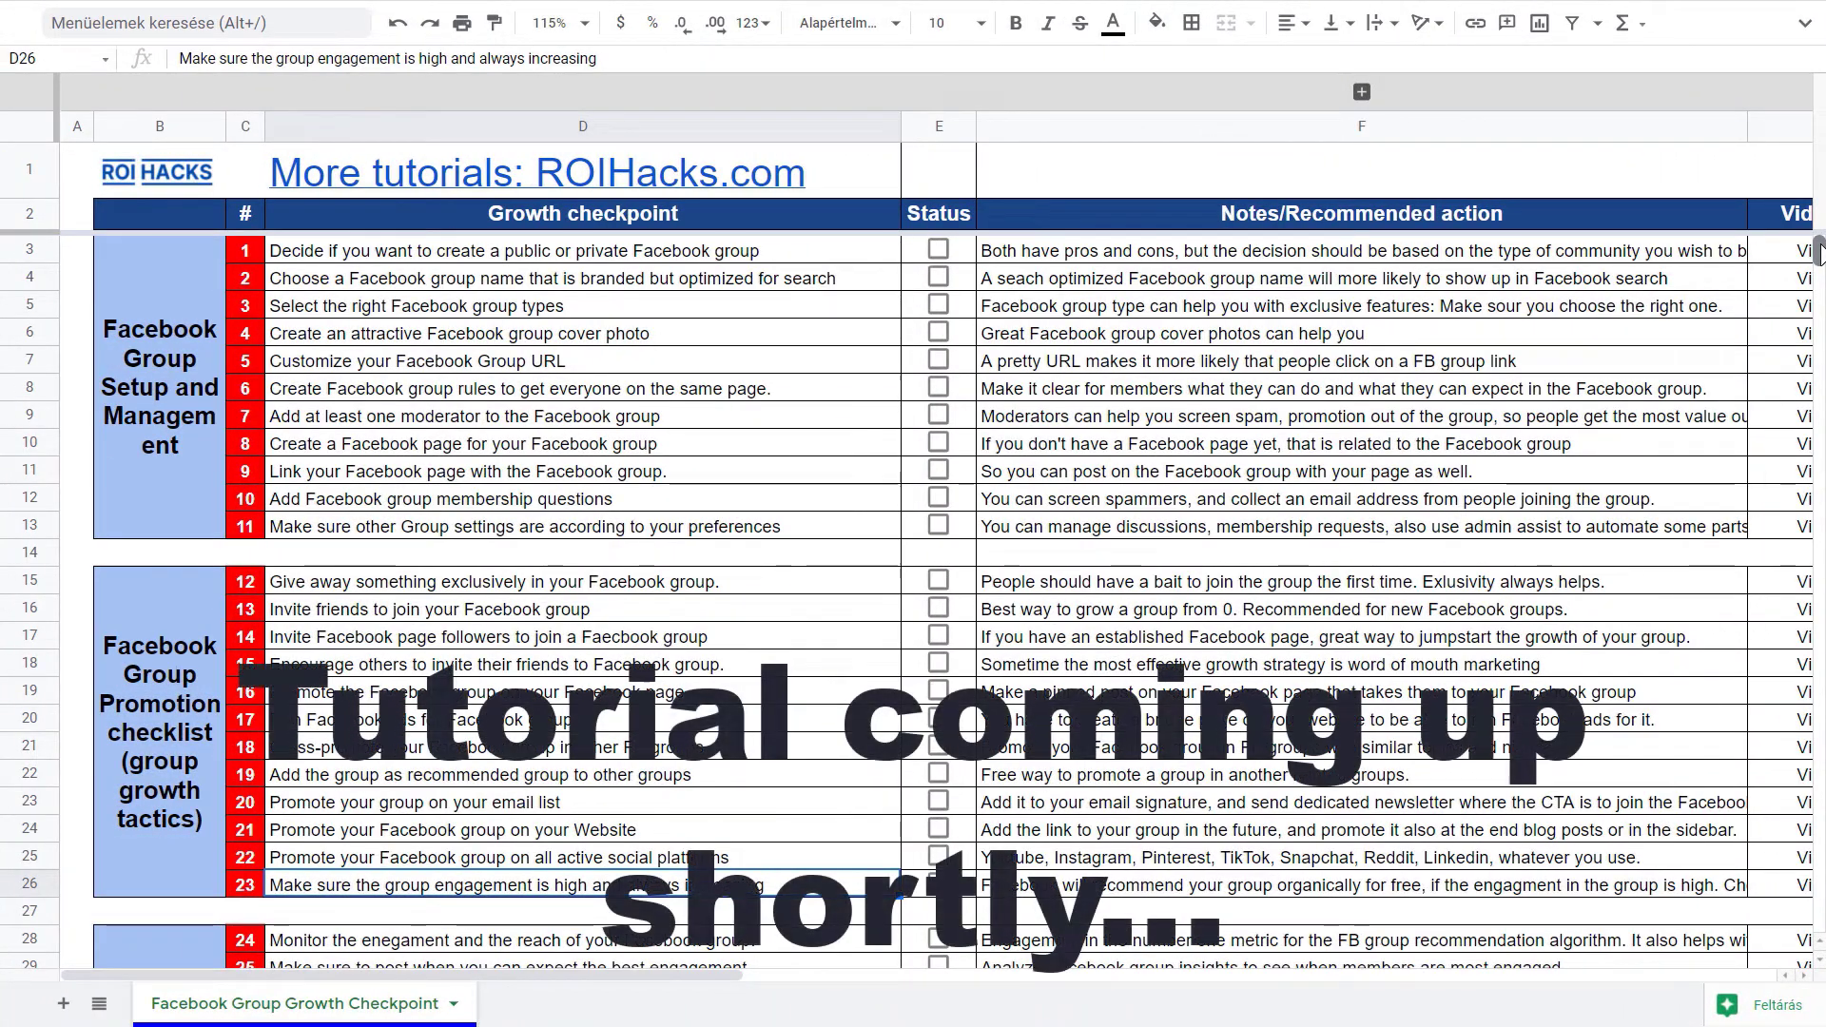
Scroll down through the Facebook Group Growth Checkpoint spreadsheet
scroll(913, 608, down, 2)
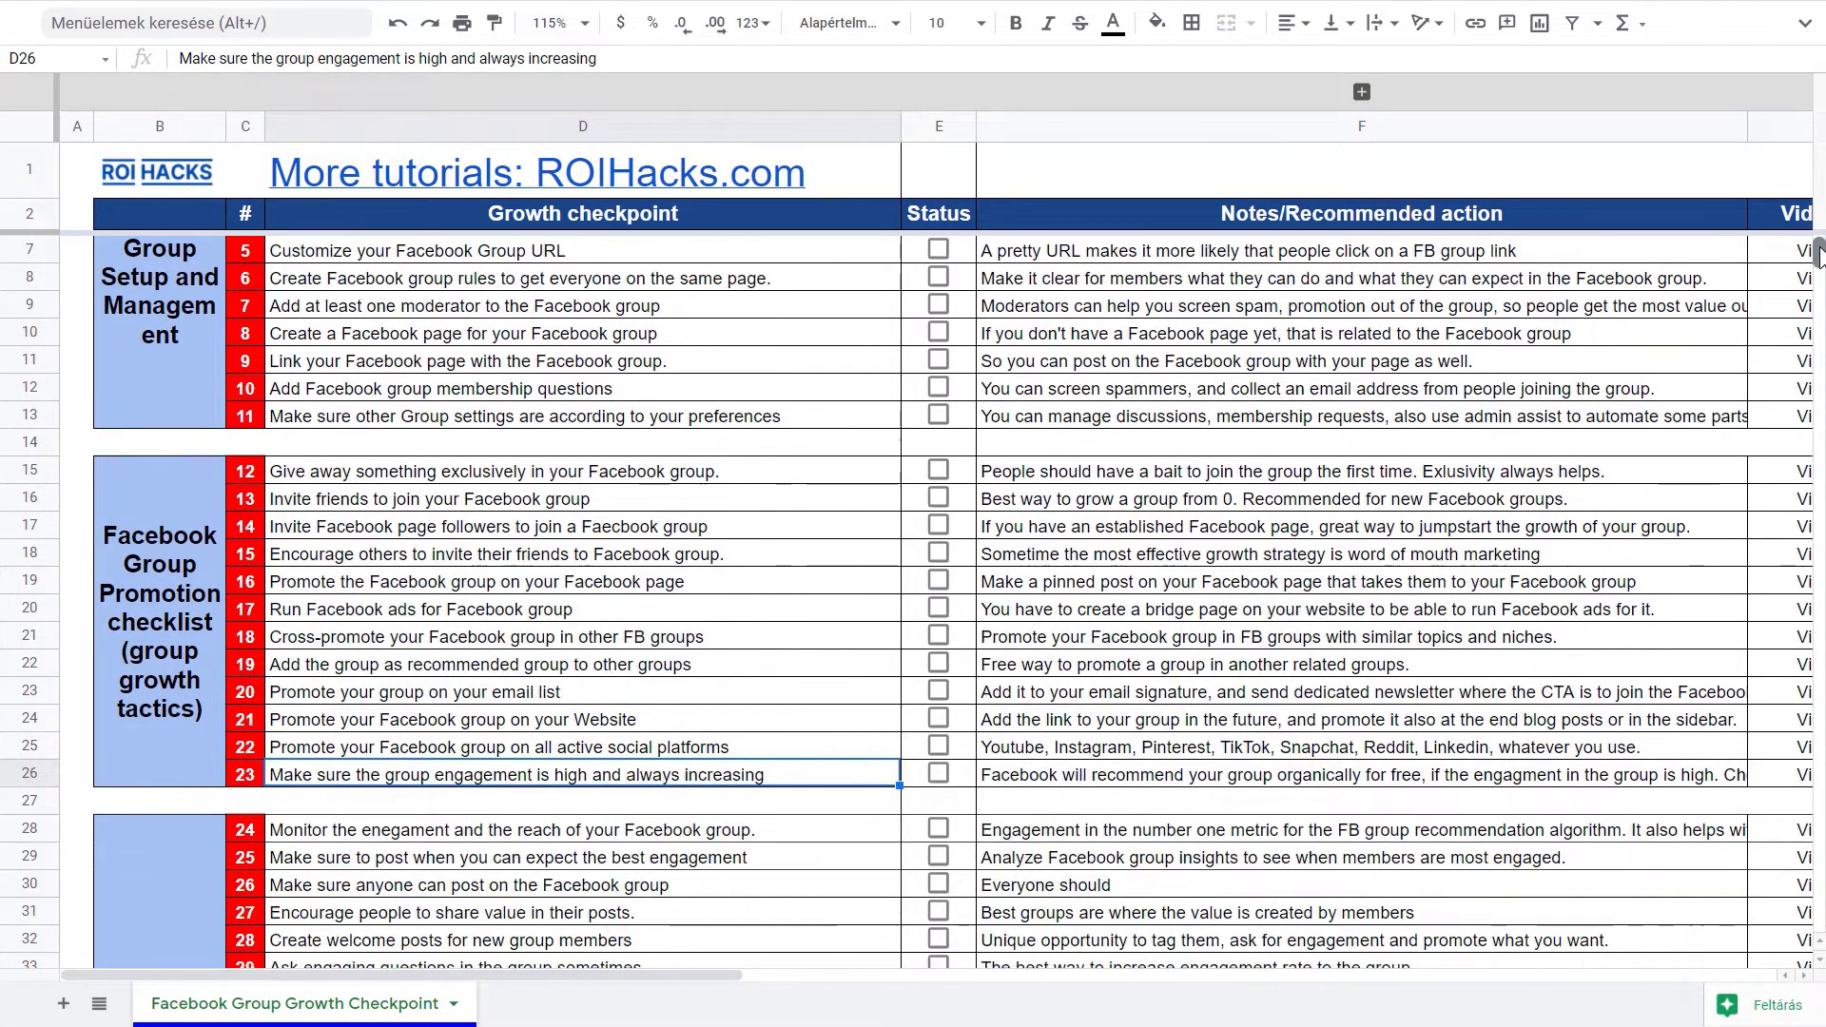
scroll(913, 608, down, 5)
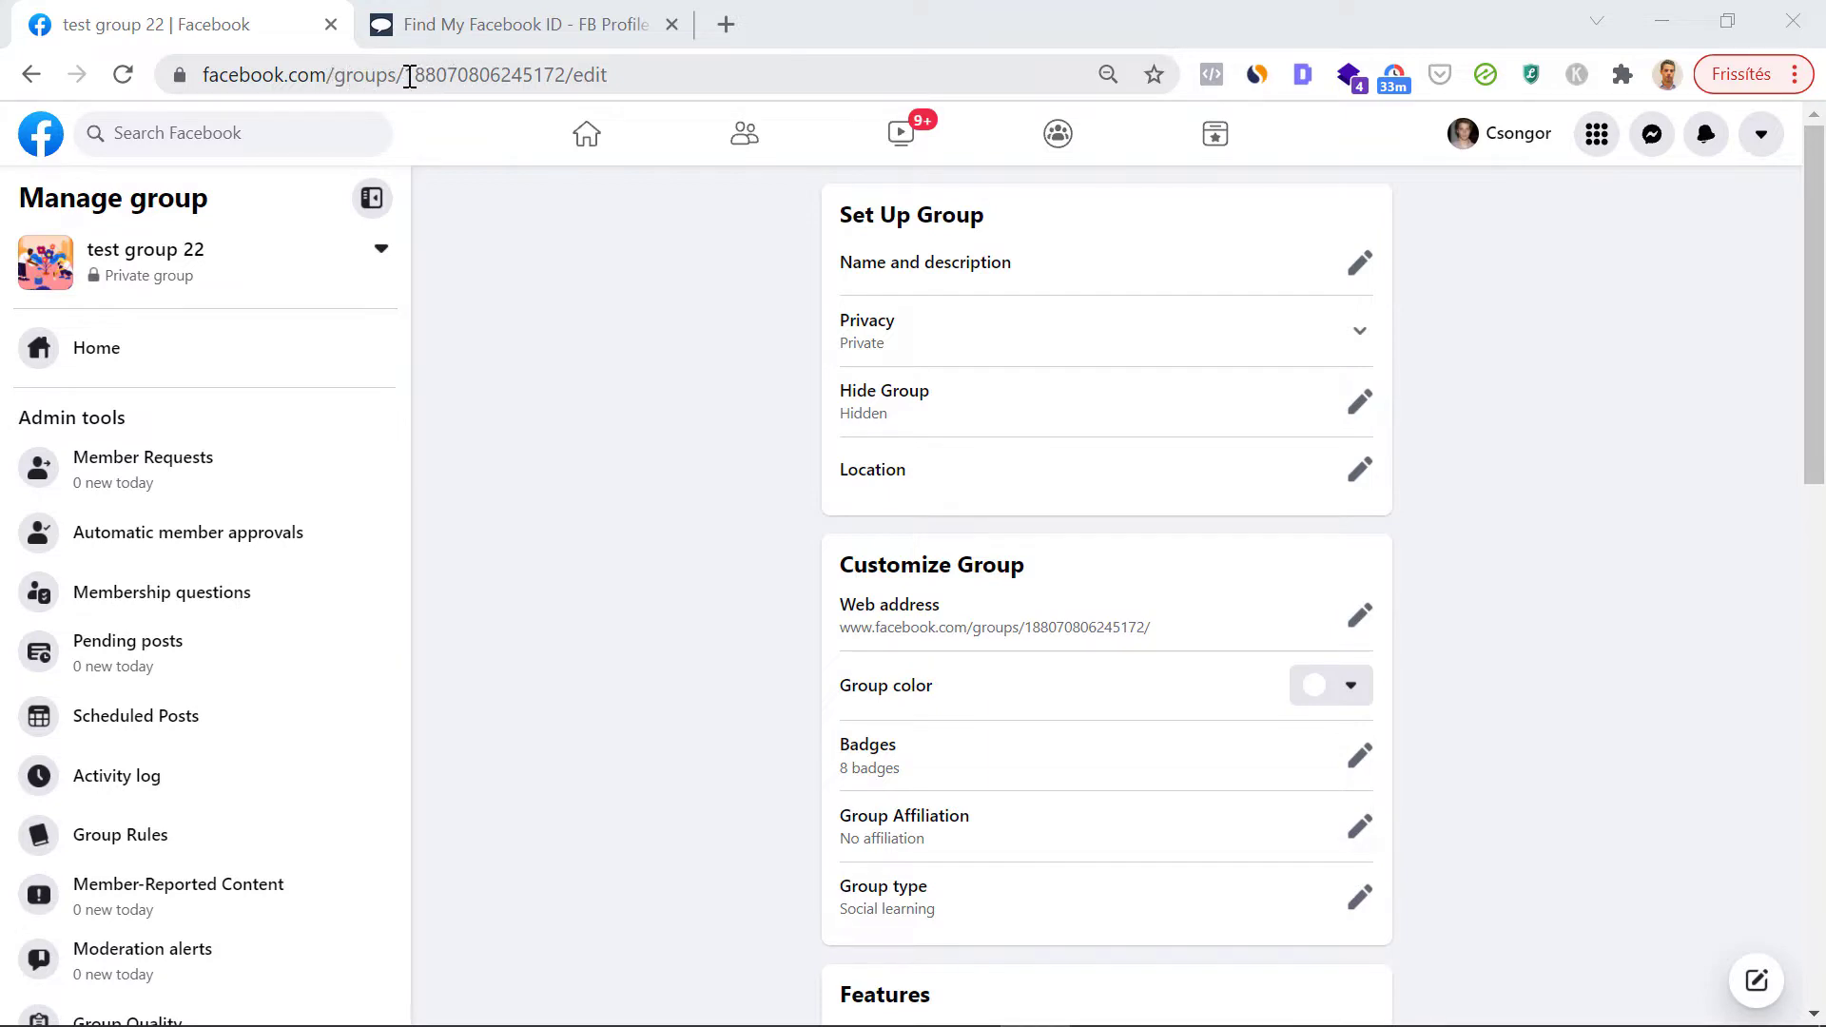
drag(412, 76, 566, 76)
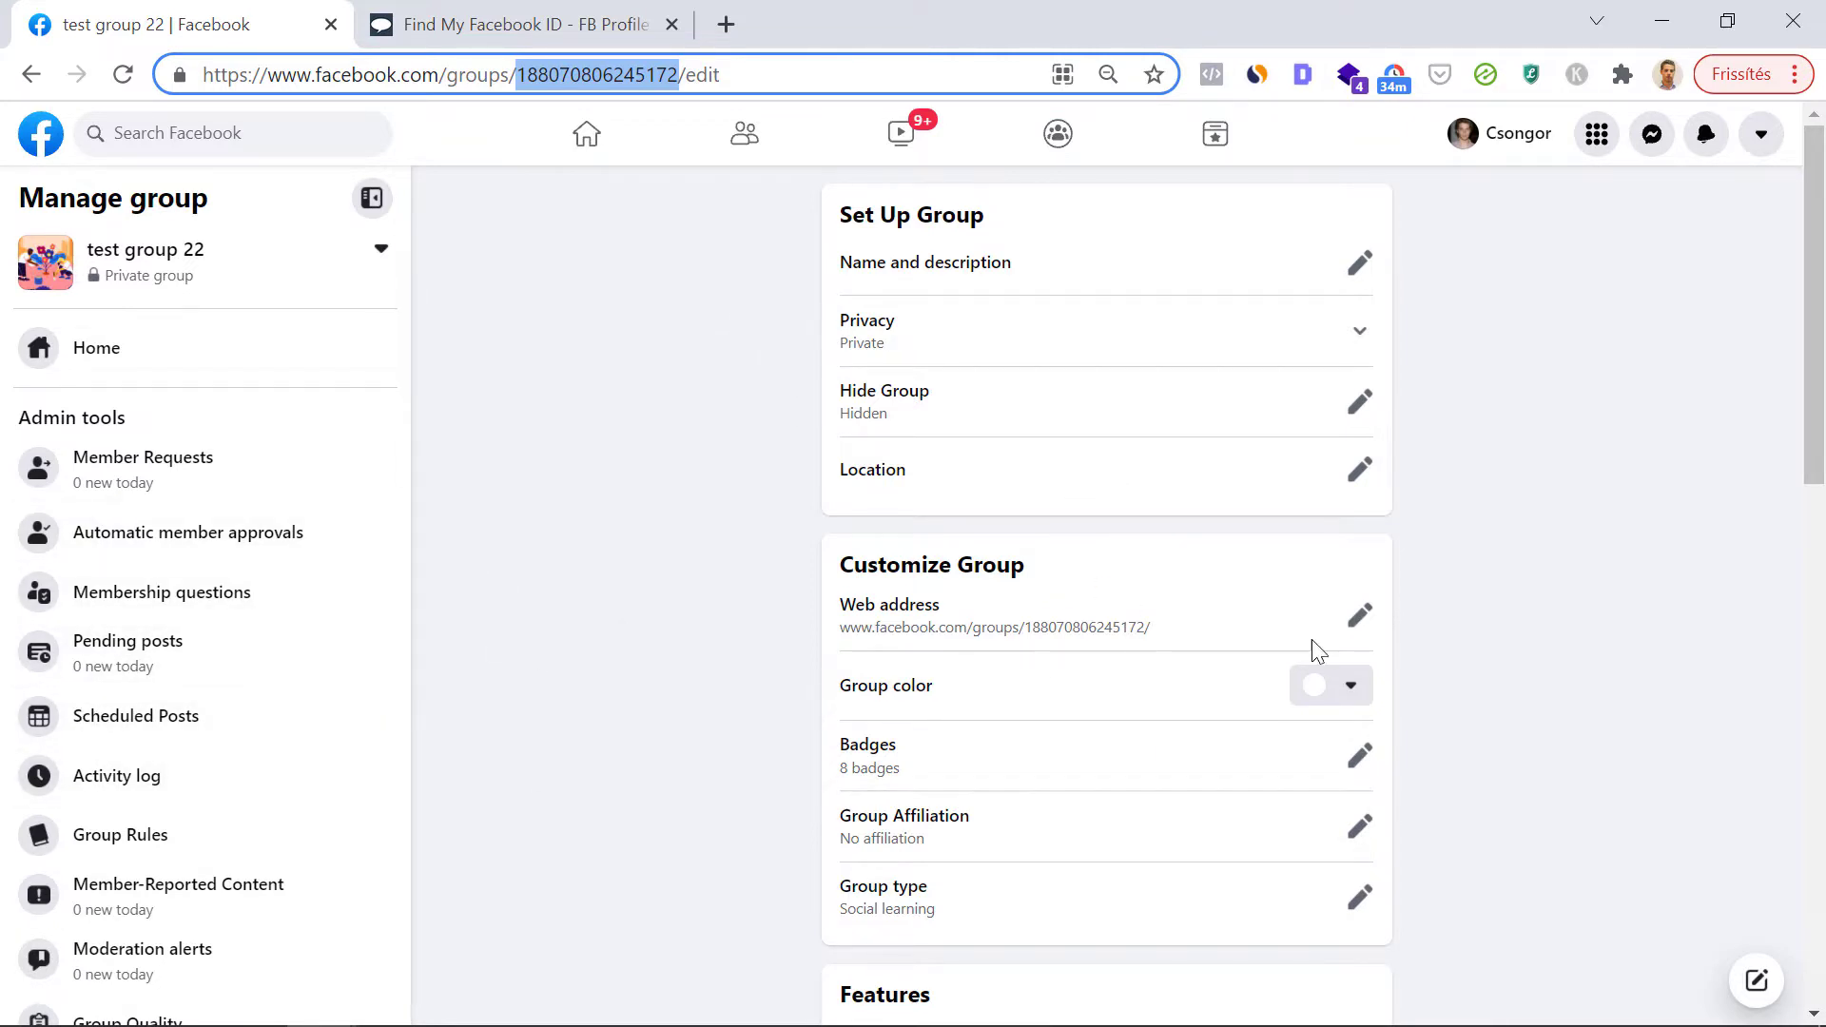
click(1359, 619)
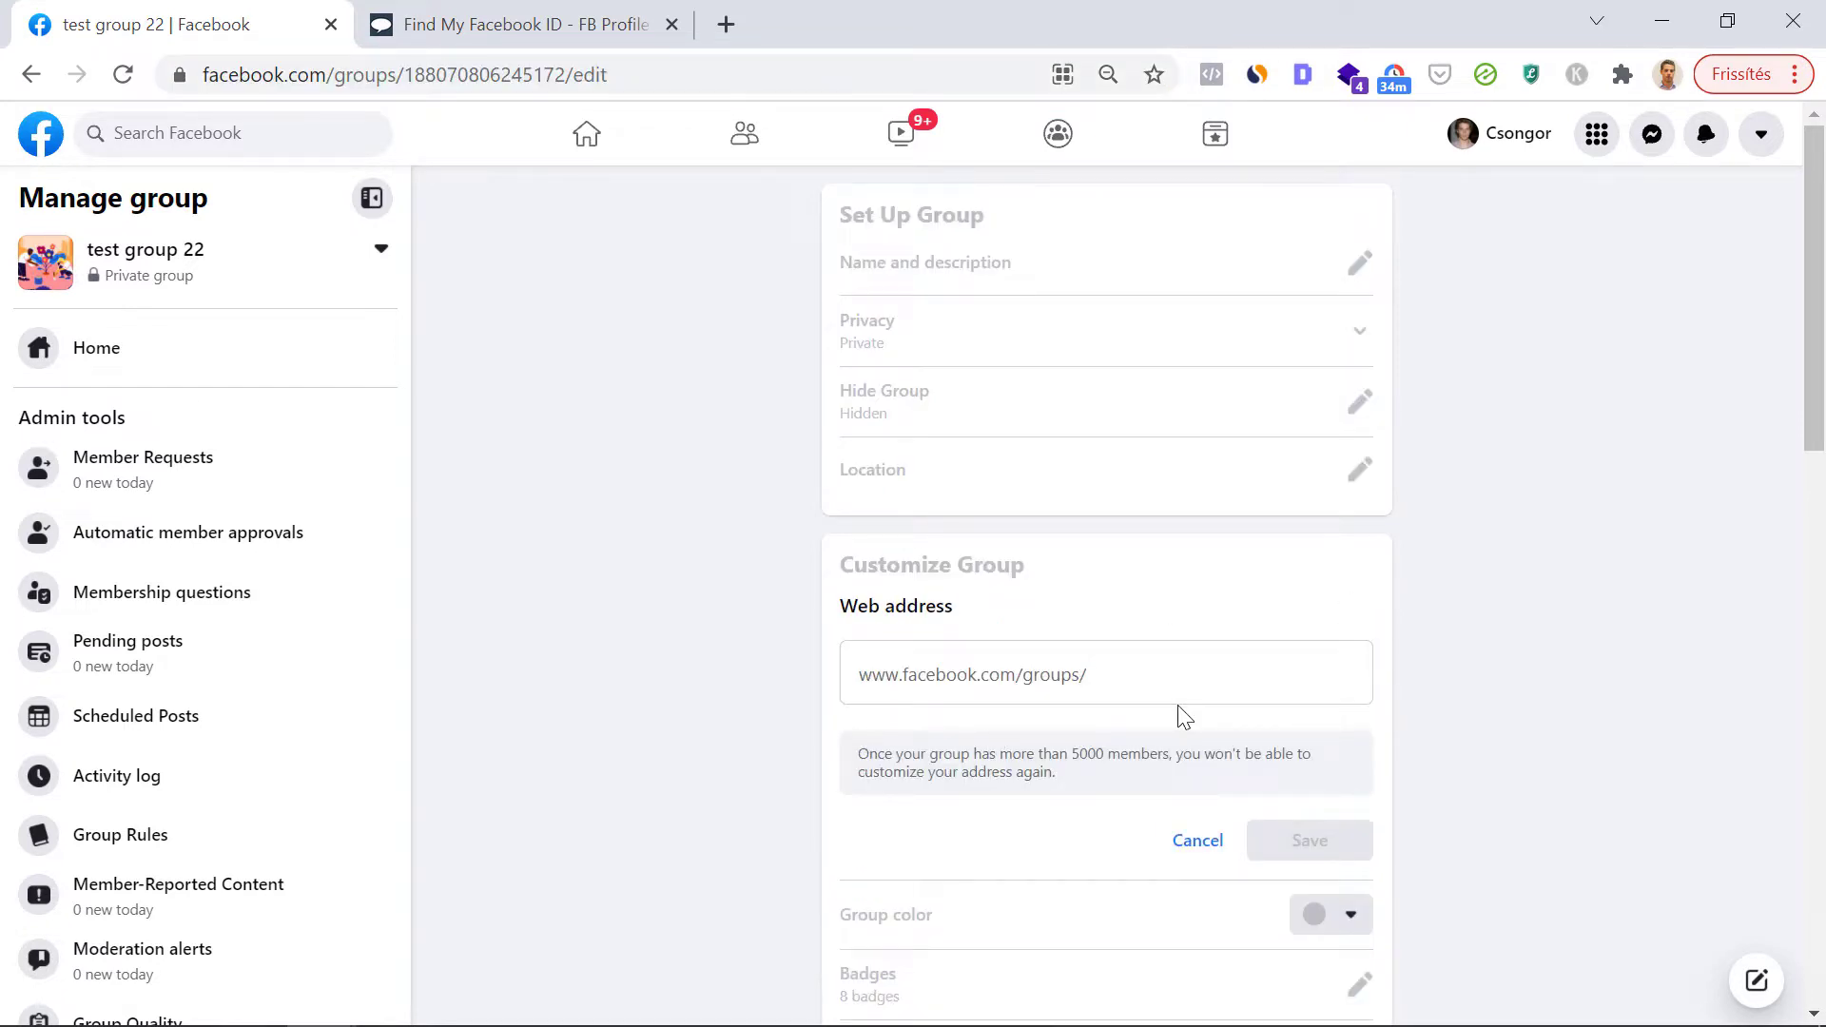
click(1195, 838)
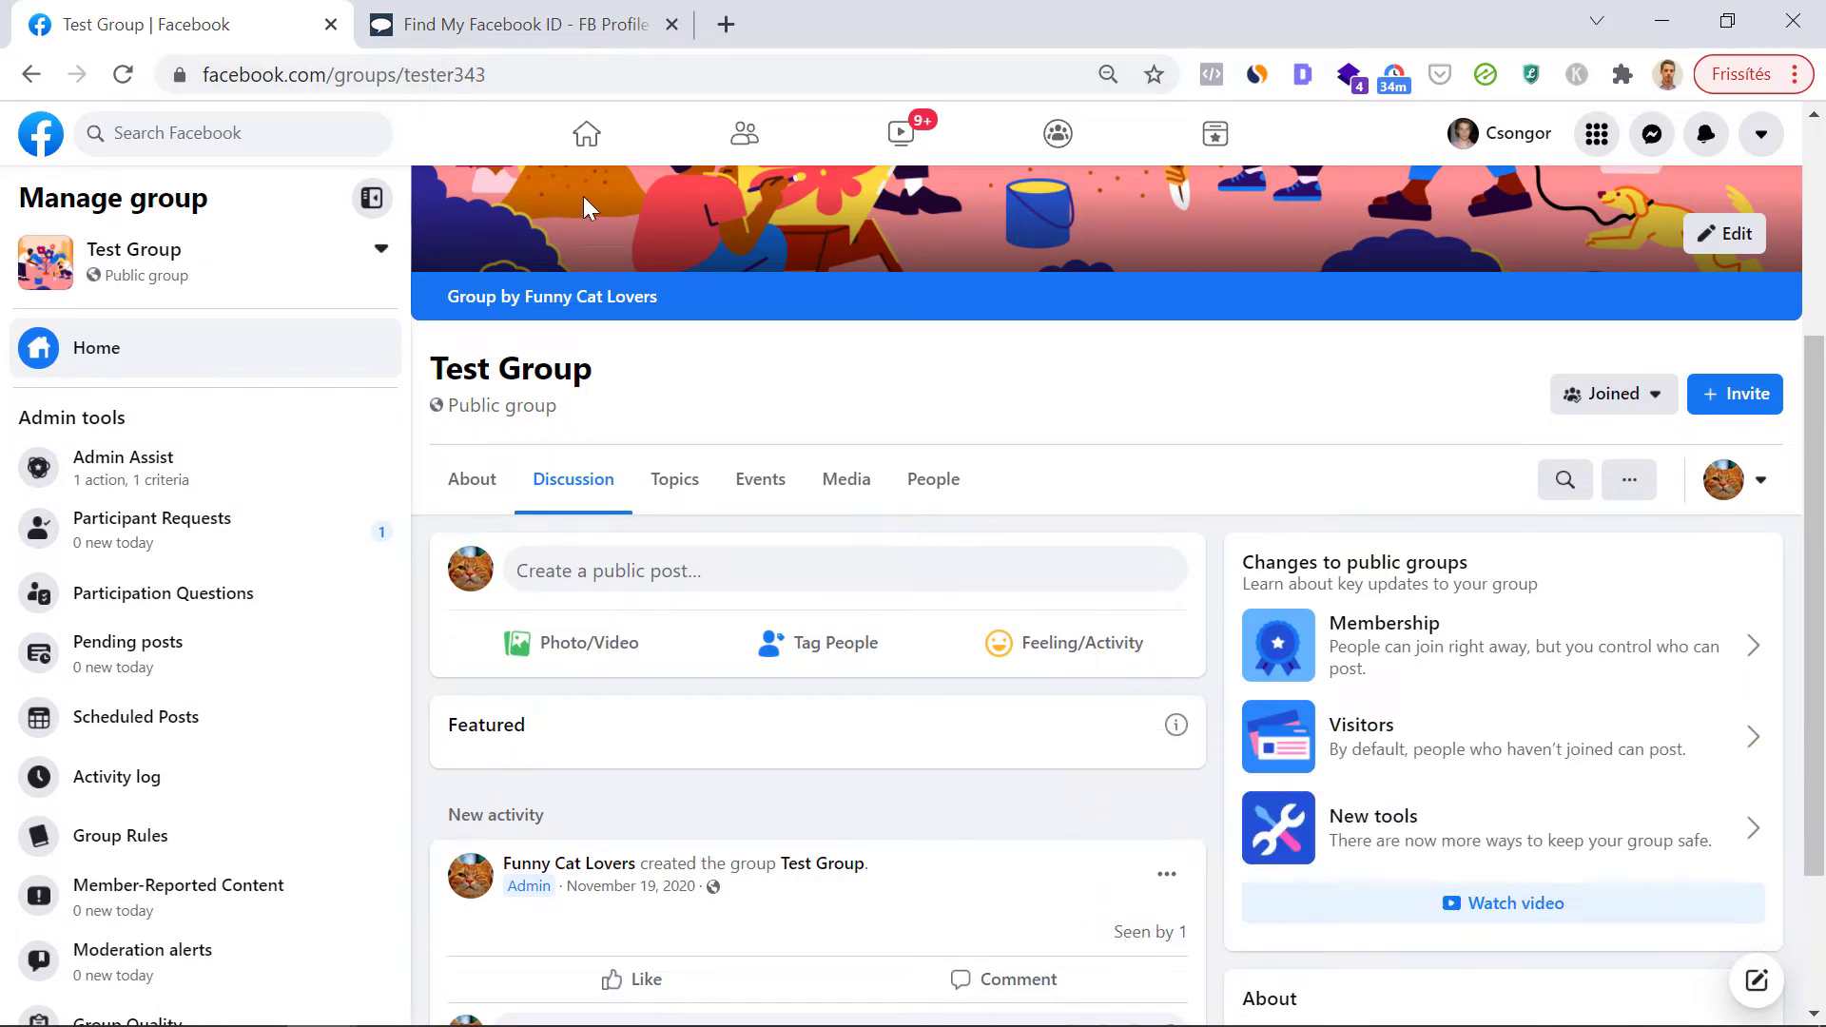
Select Test Group's tester343 web address and switch to the Comment Picker ID finder tab
click(574, 76)
key(ctrl+c)
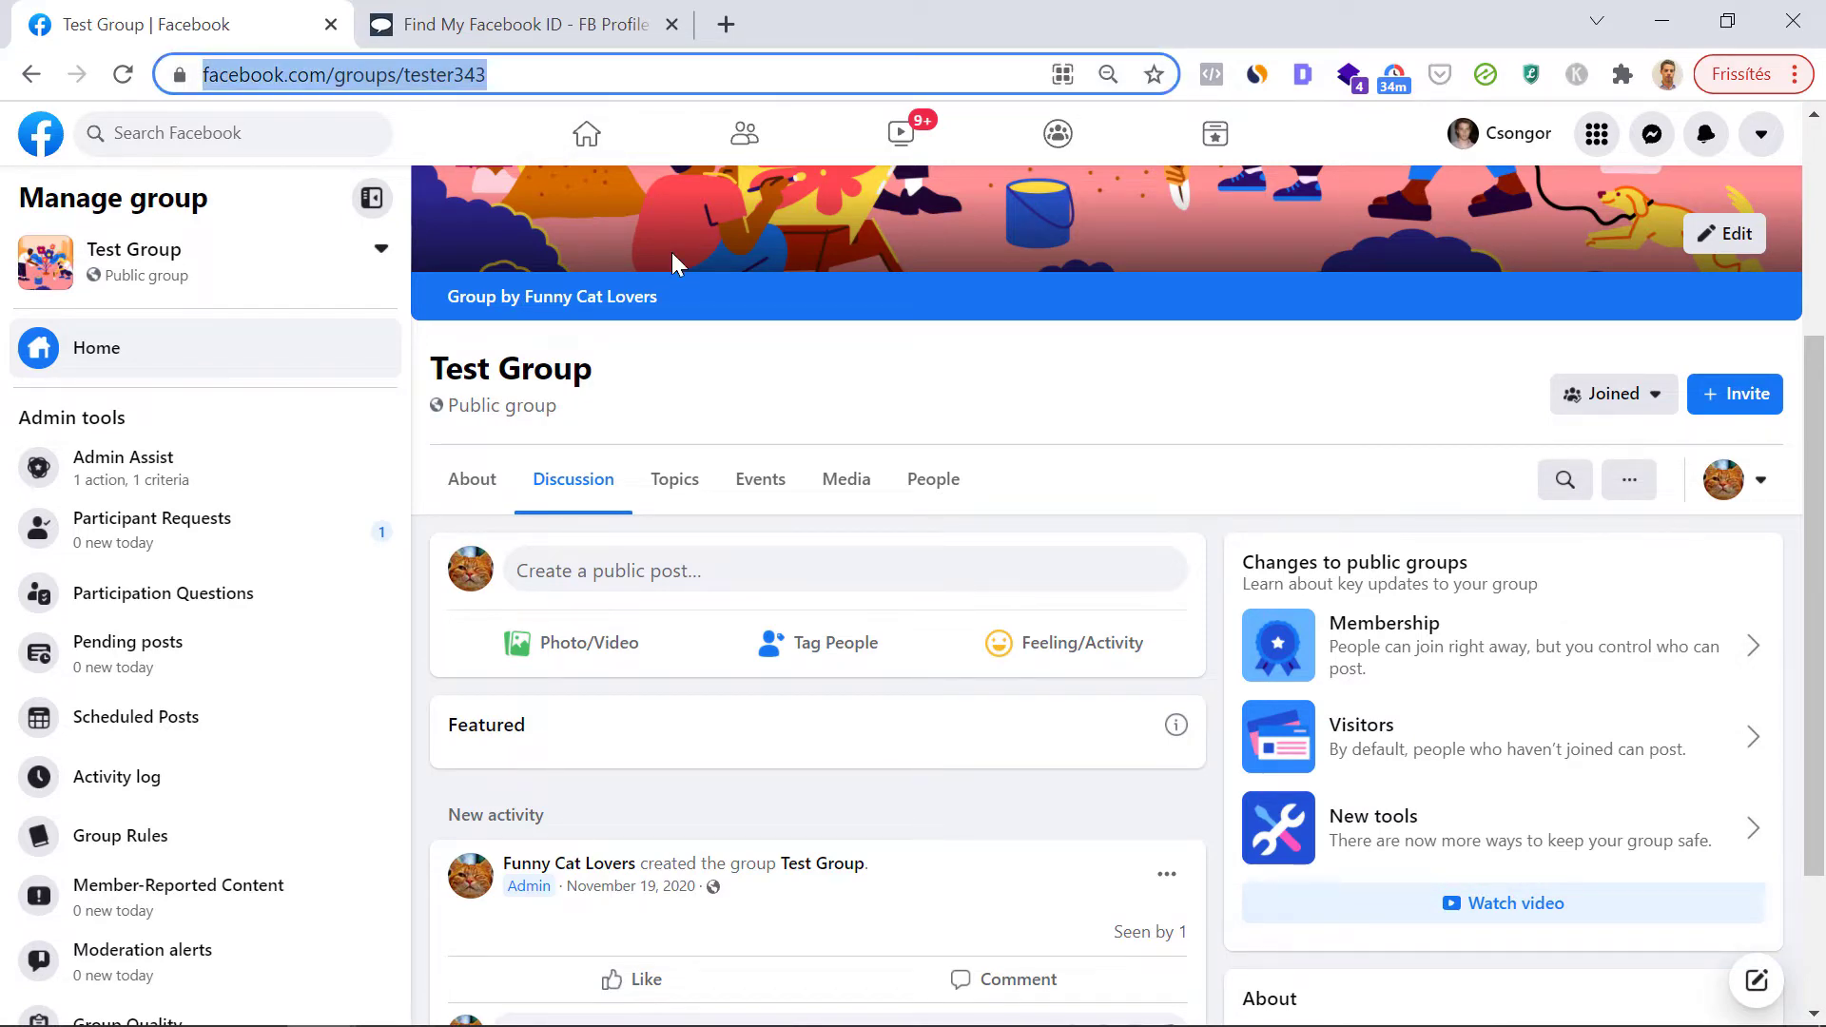
click(571, 24)
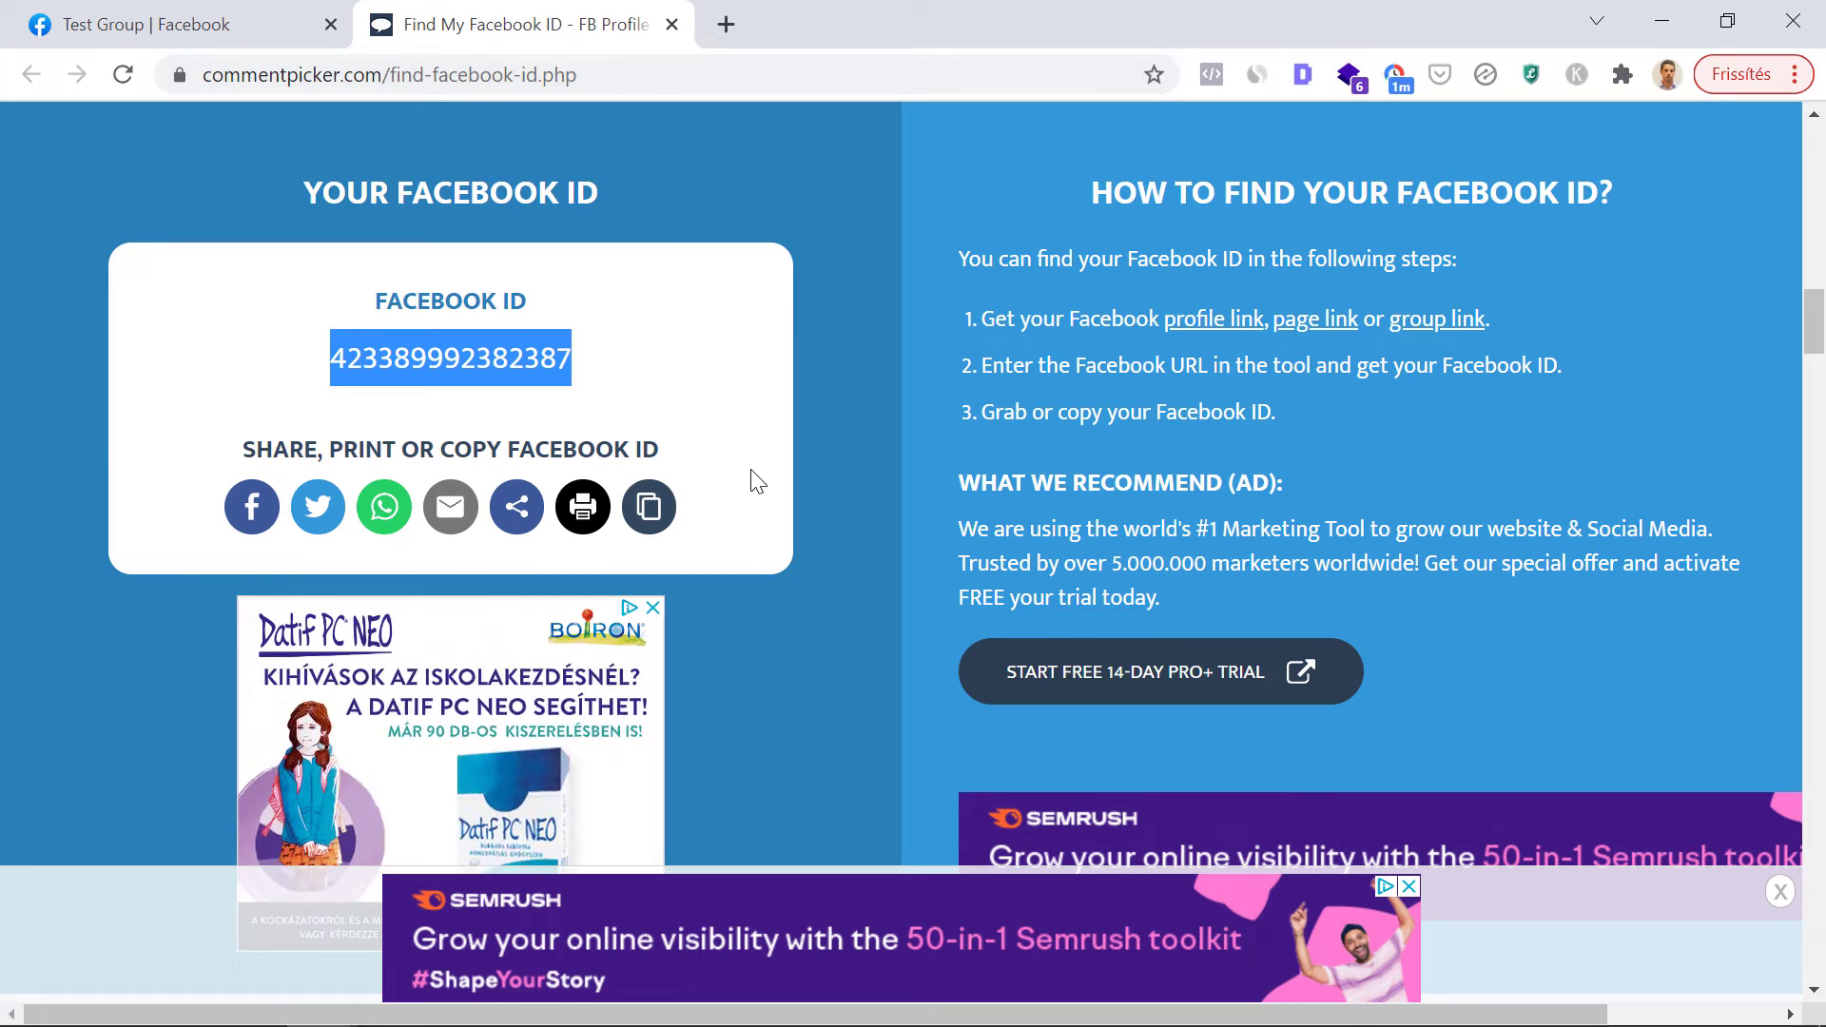
scroll(723, 466, up, 10)
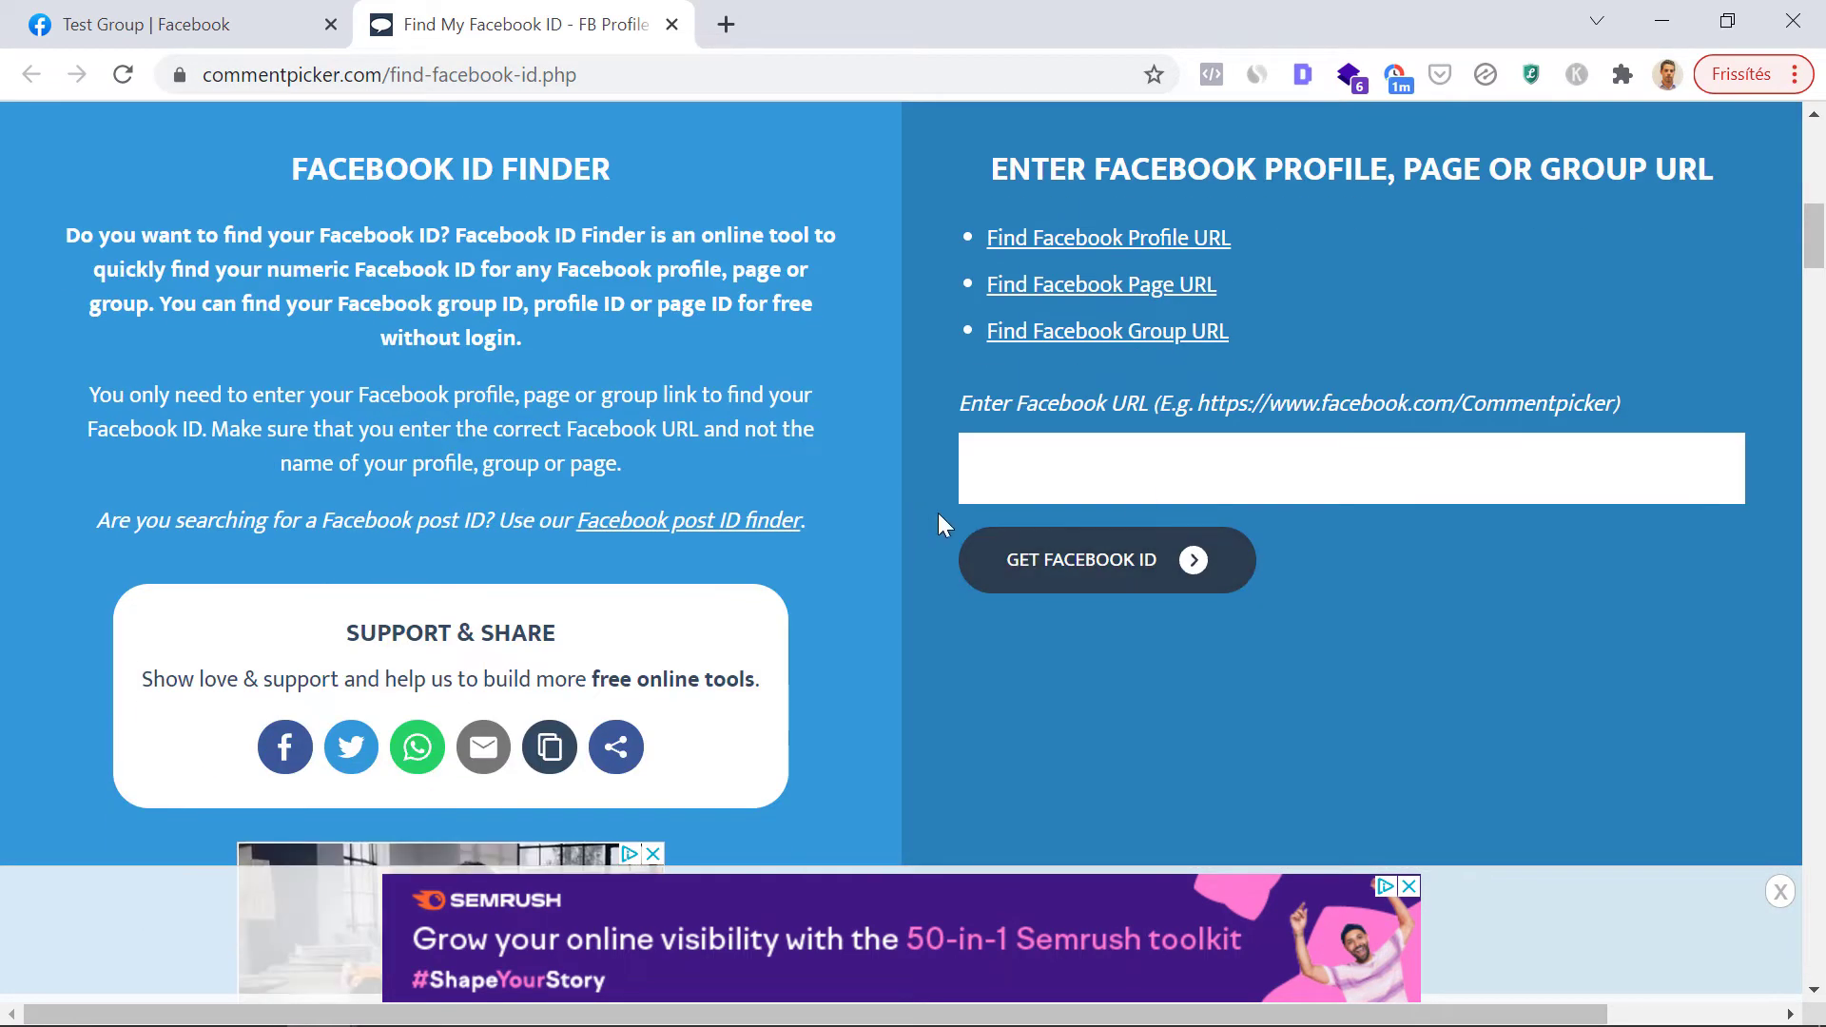
click(1014, 448)
key(ctrl+v)
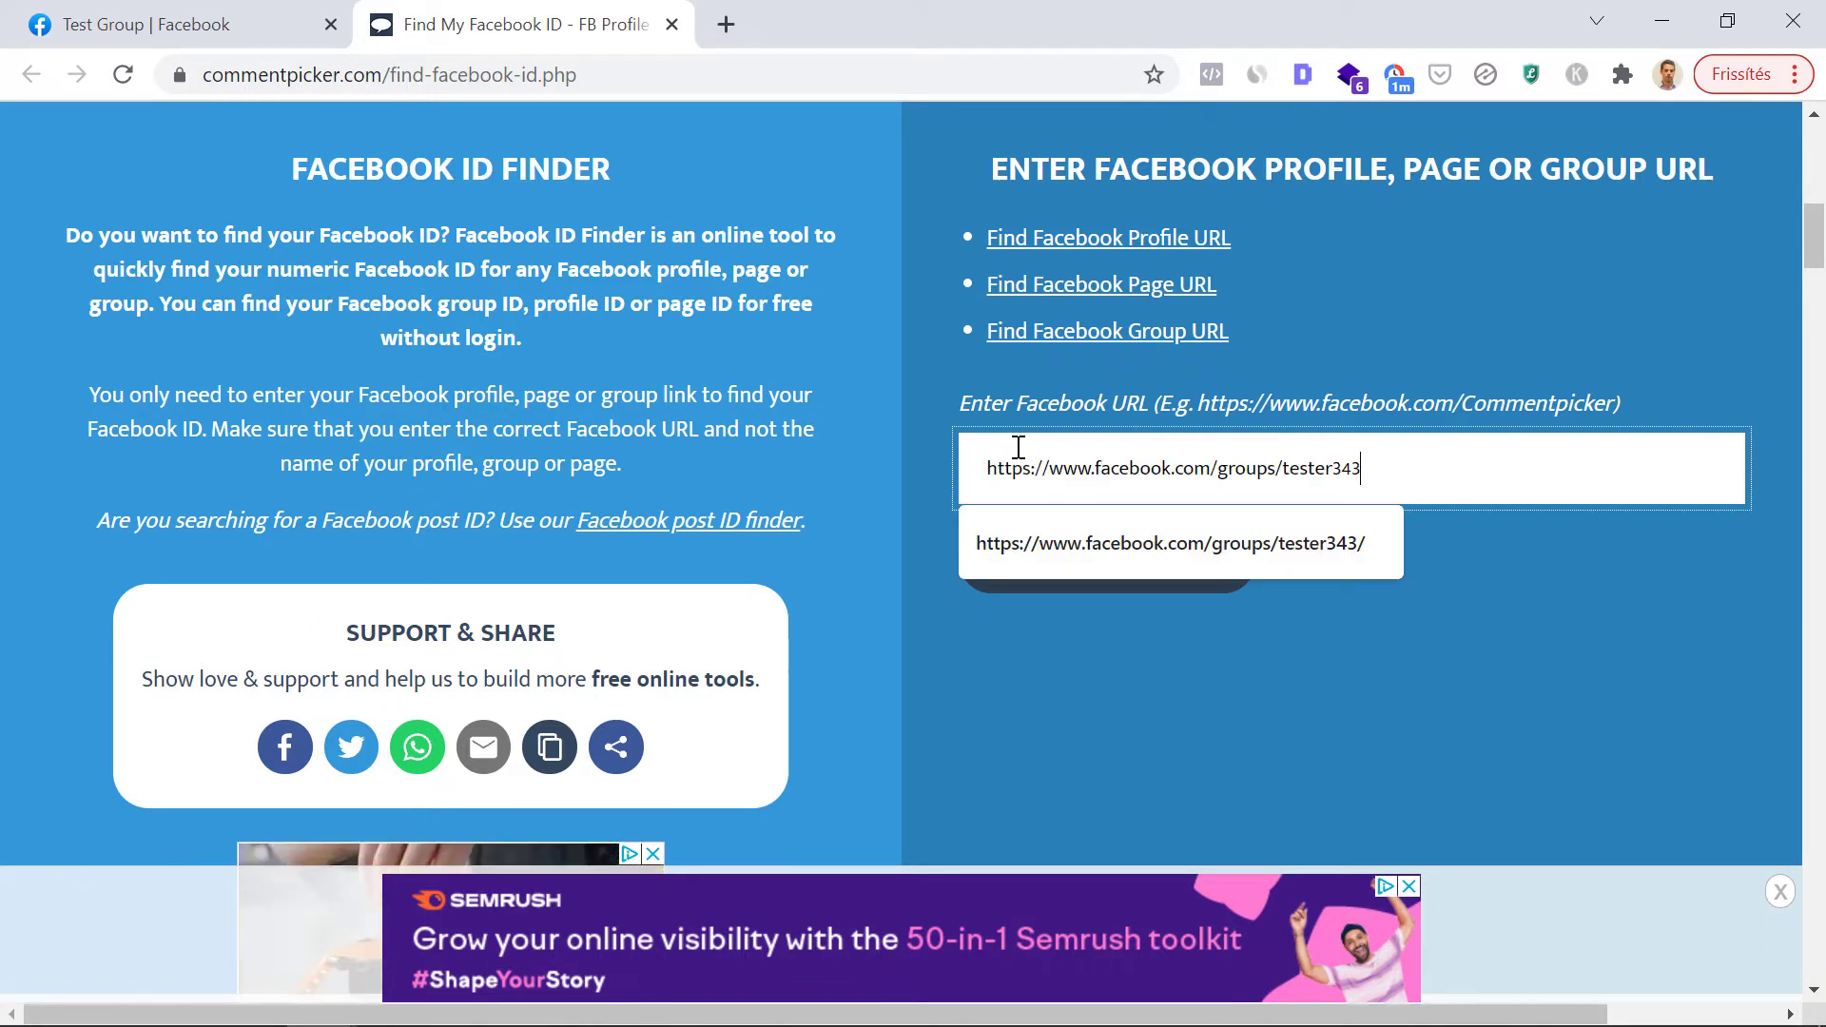
click(1465, 337)
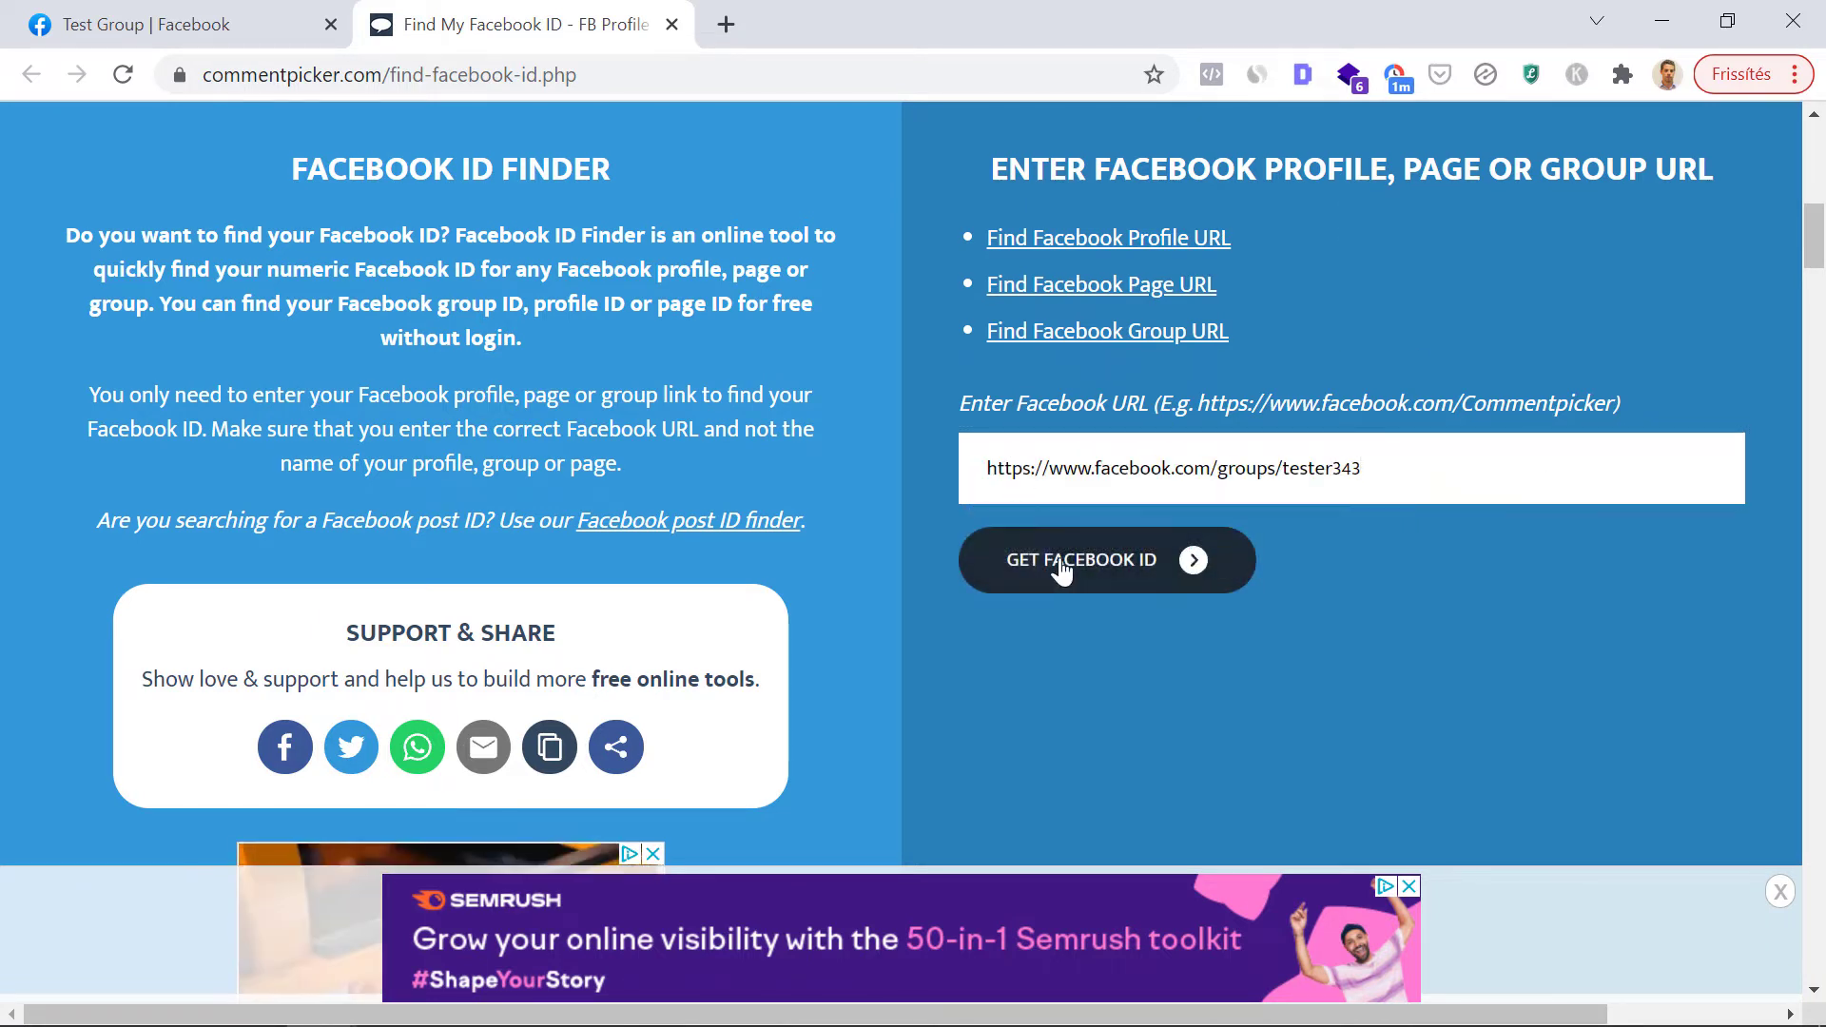
click(1017, 569)
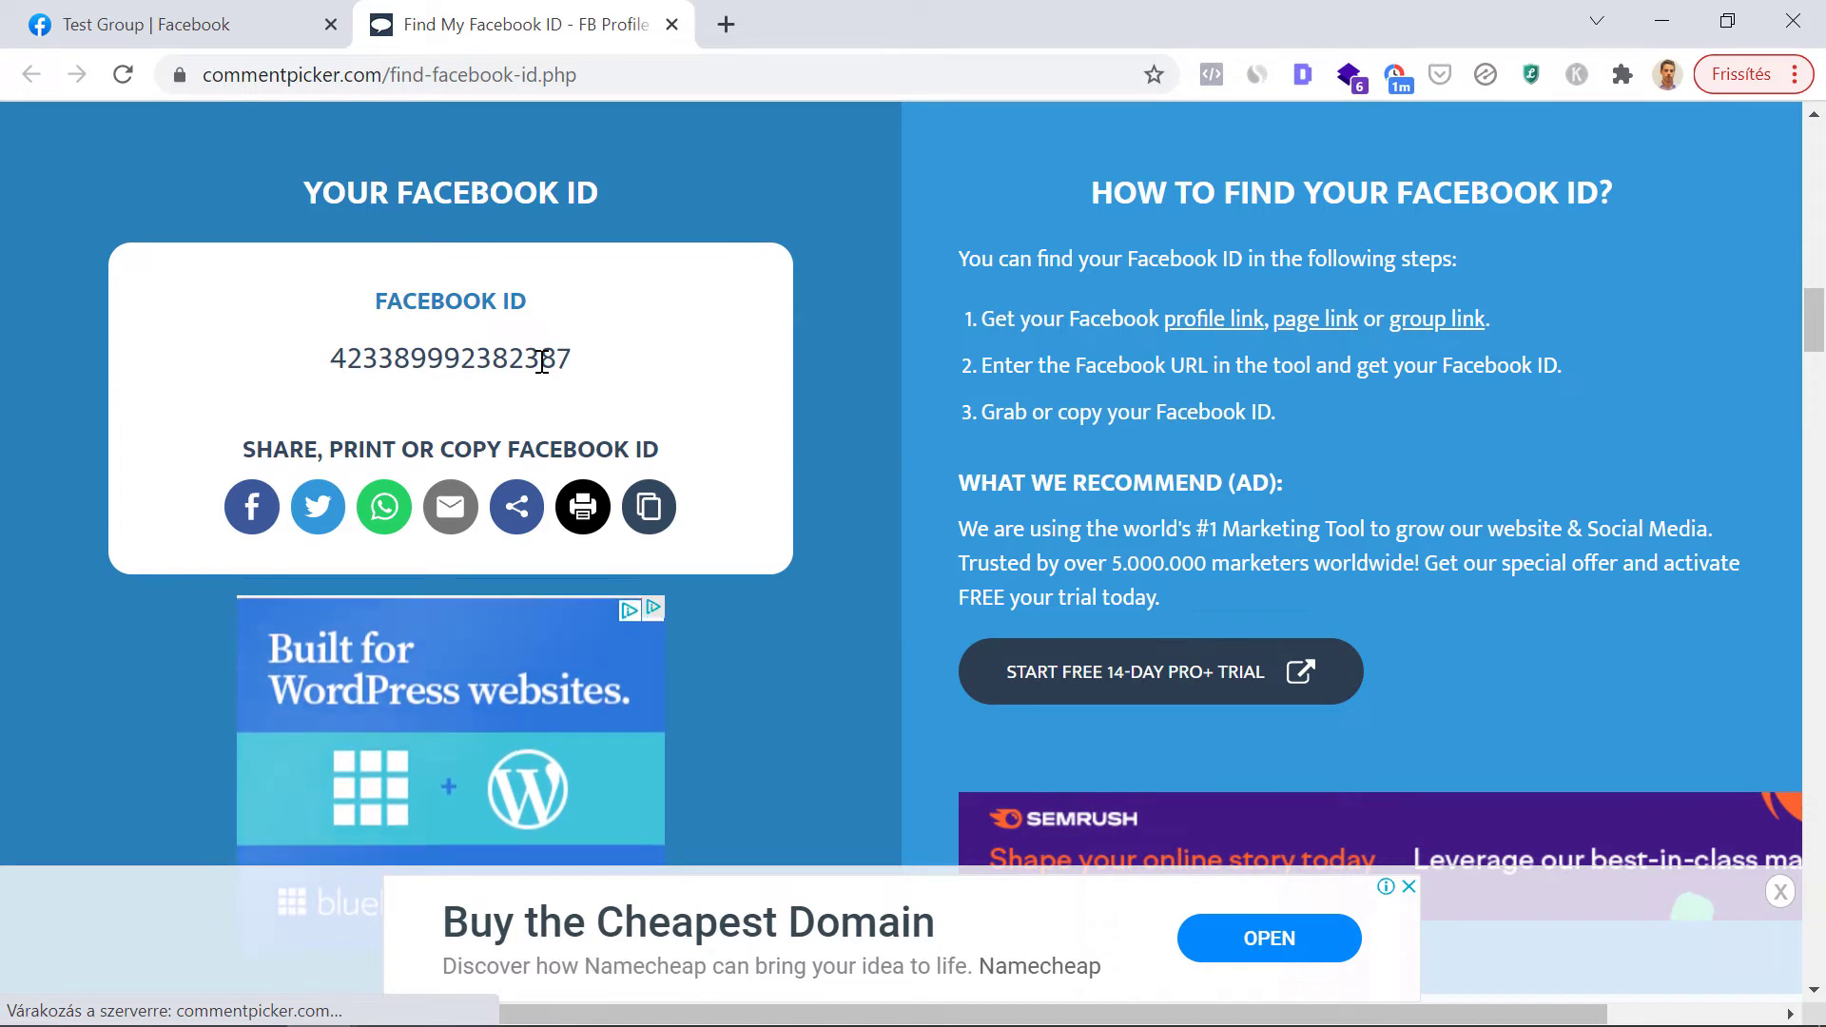
double_click(541, 361)
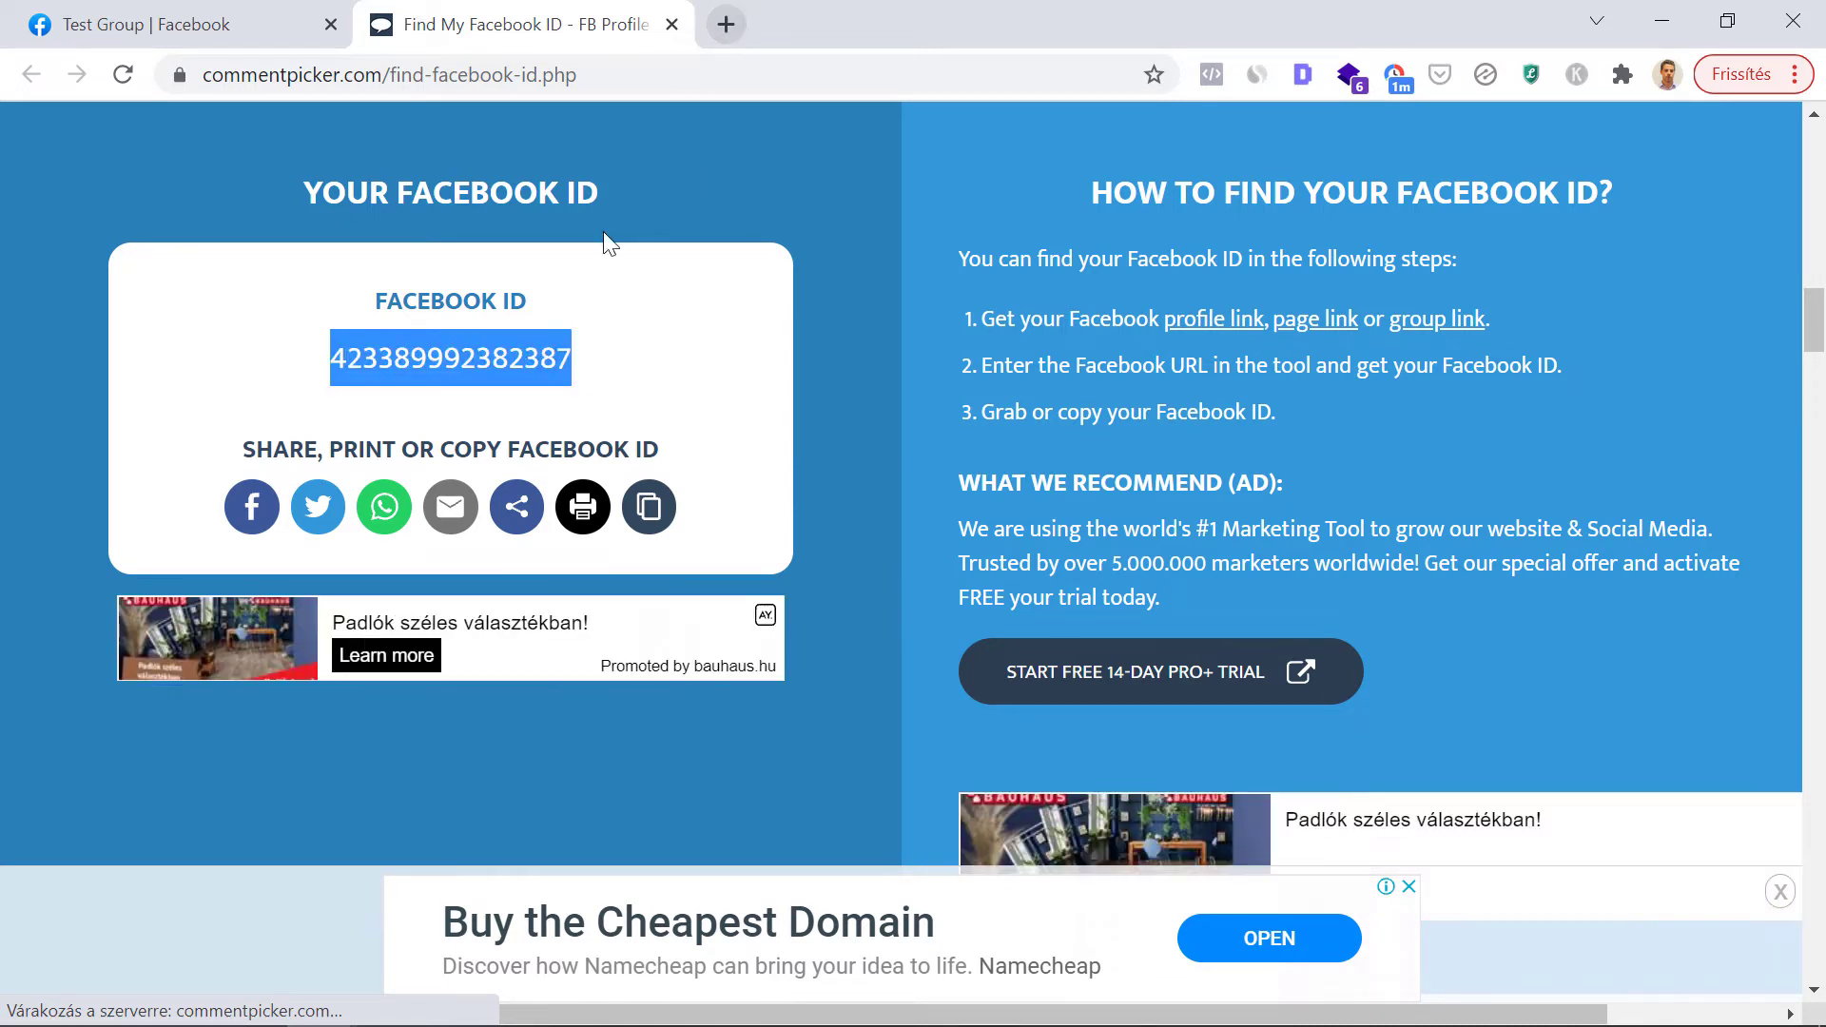
key(ctrl+t)
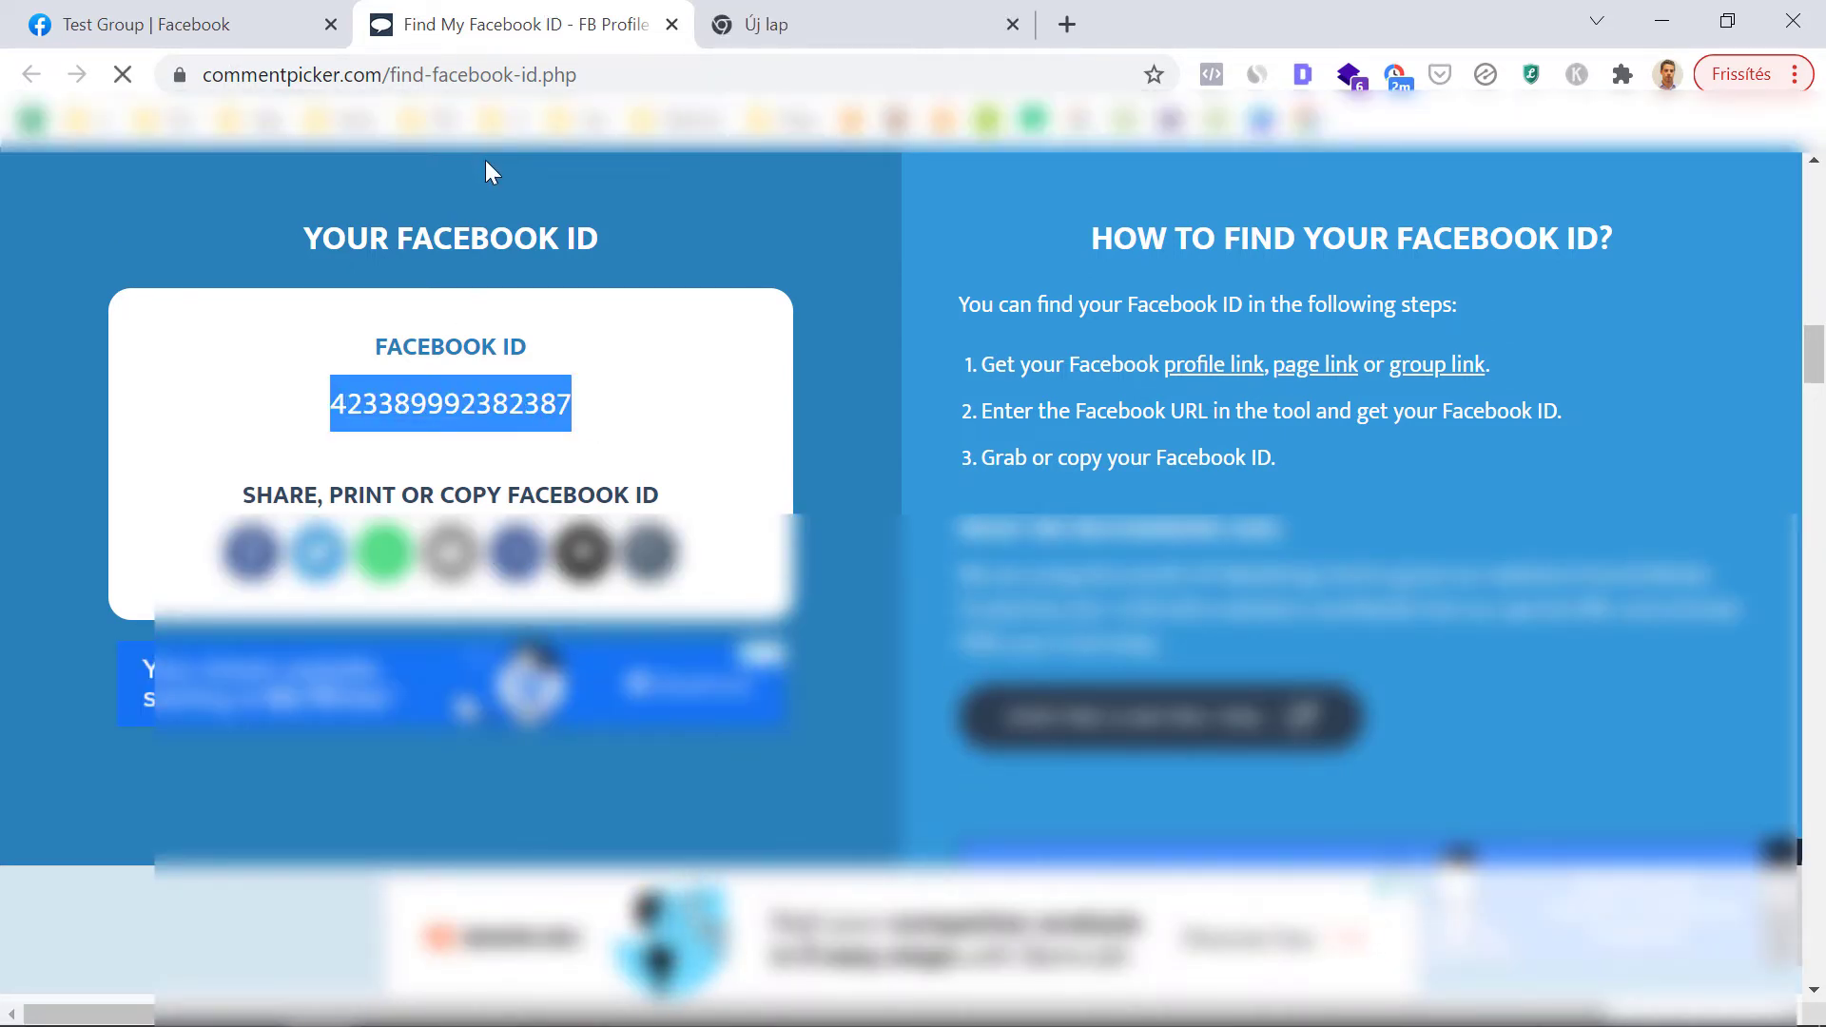
click(778, 38)
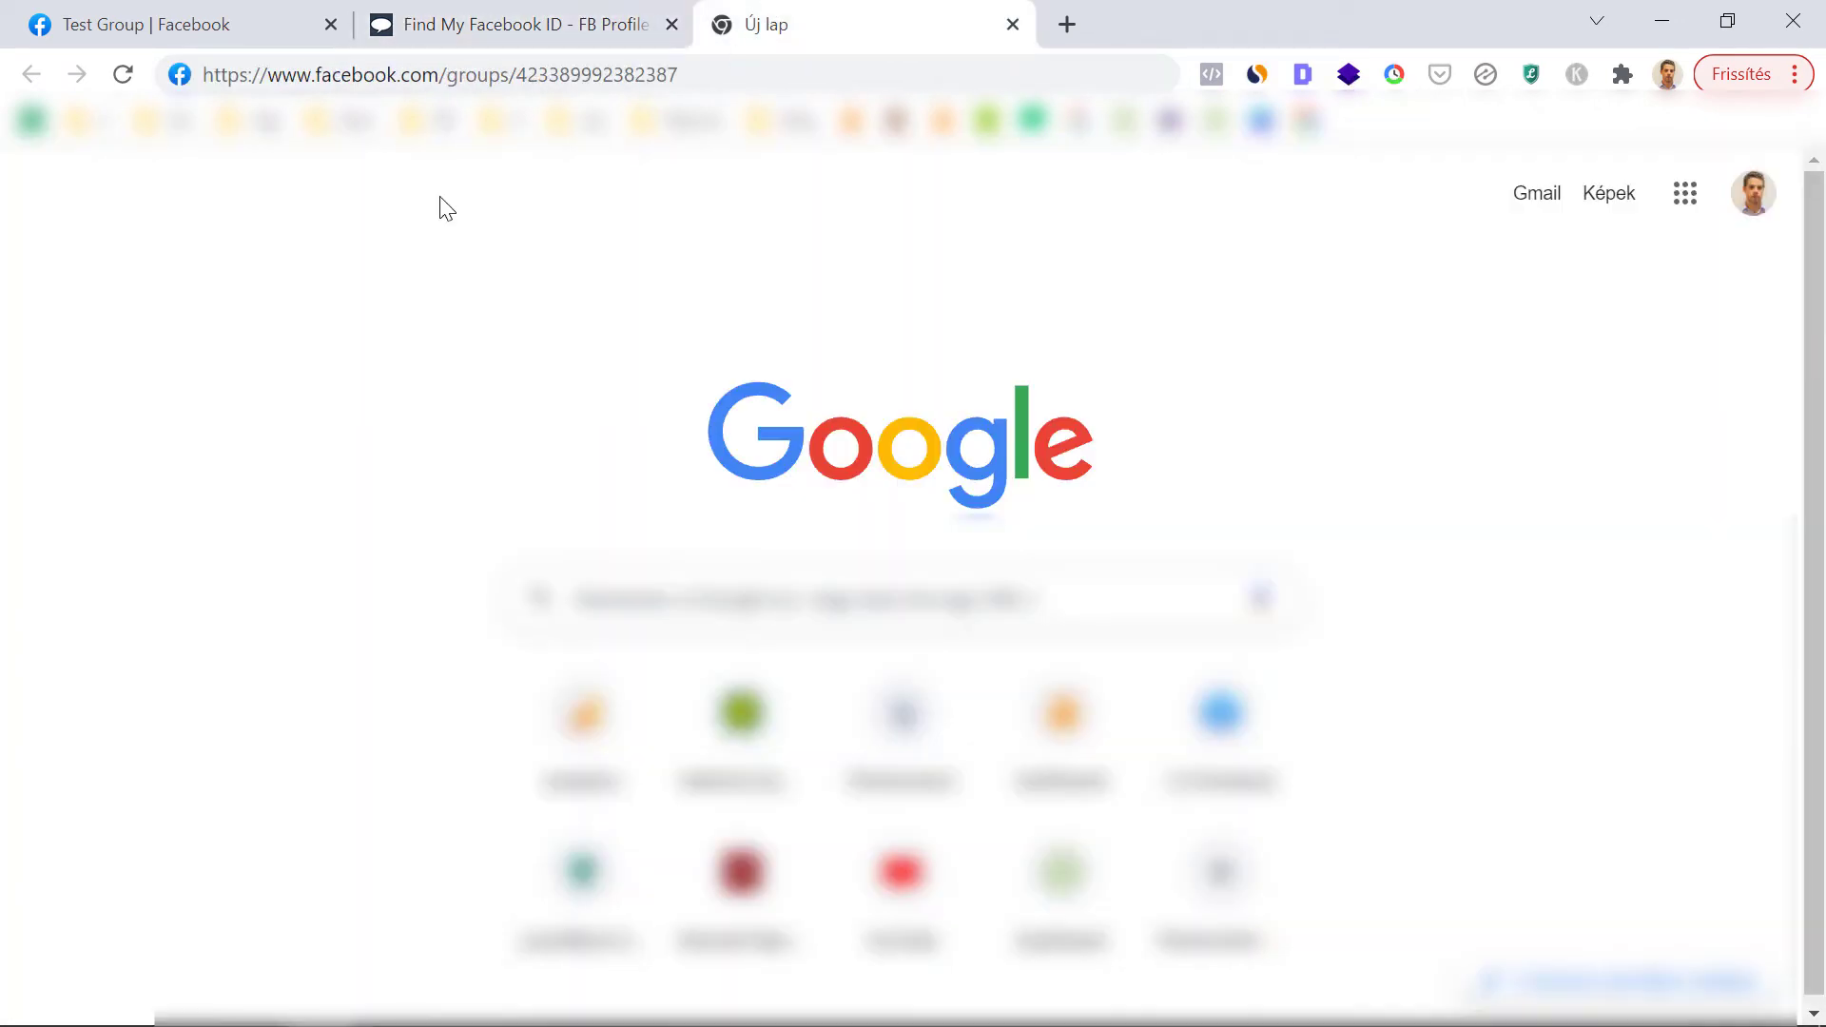
click(506, 10)
click(778, 24)
click(795, 71)
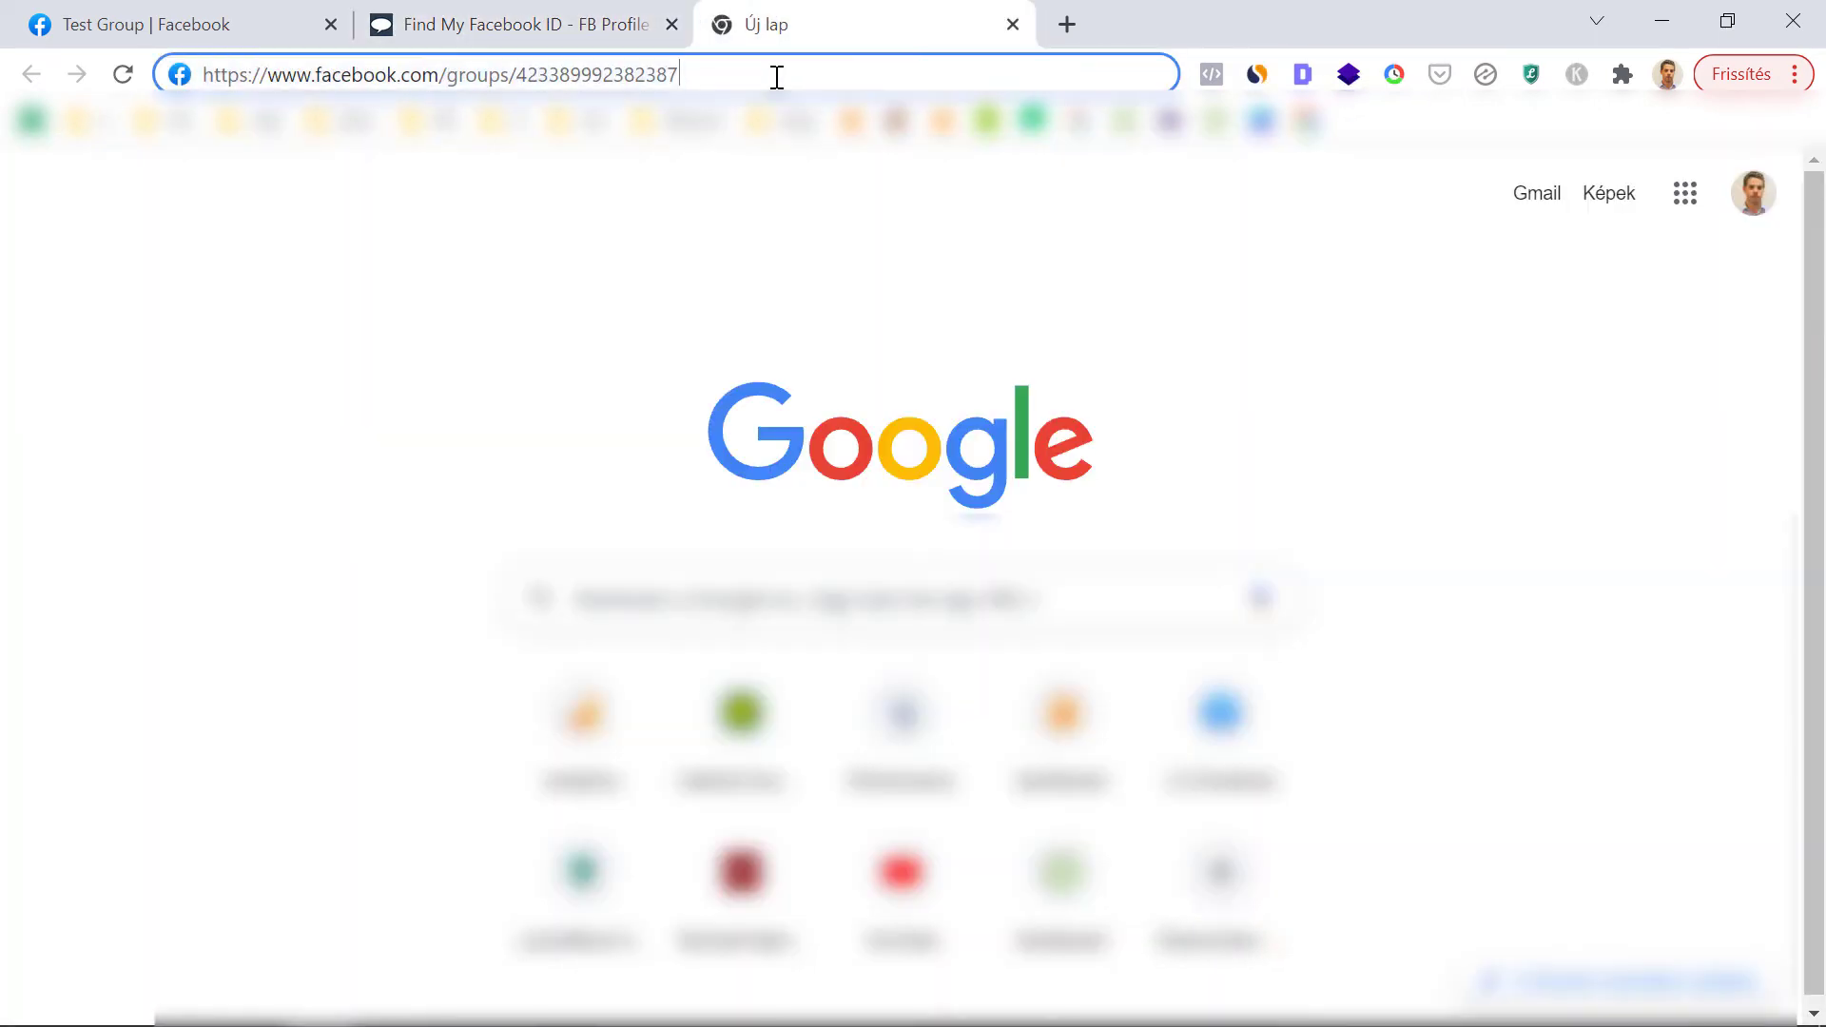
key(Return)
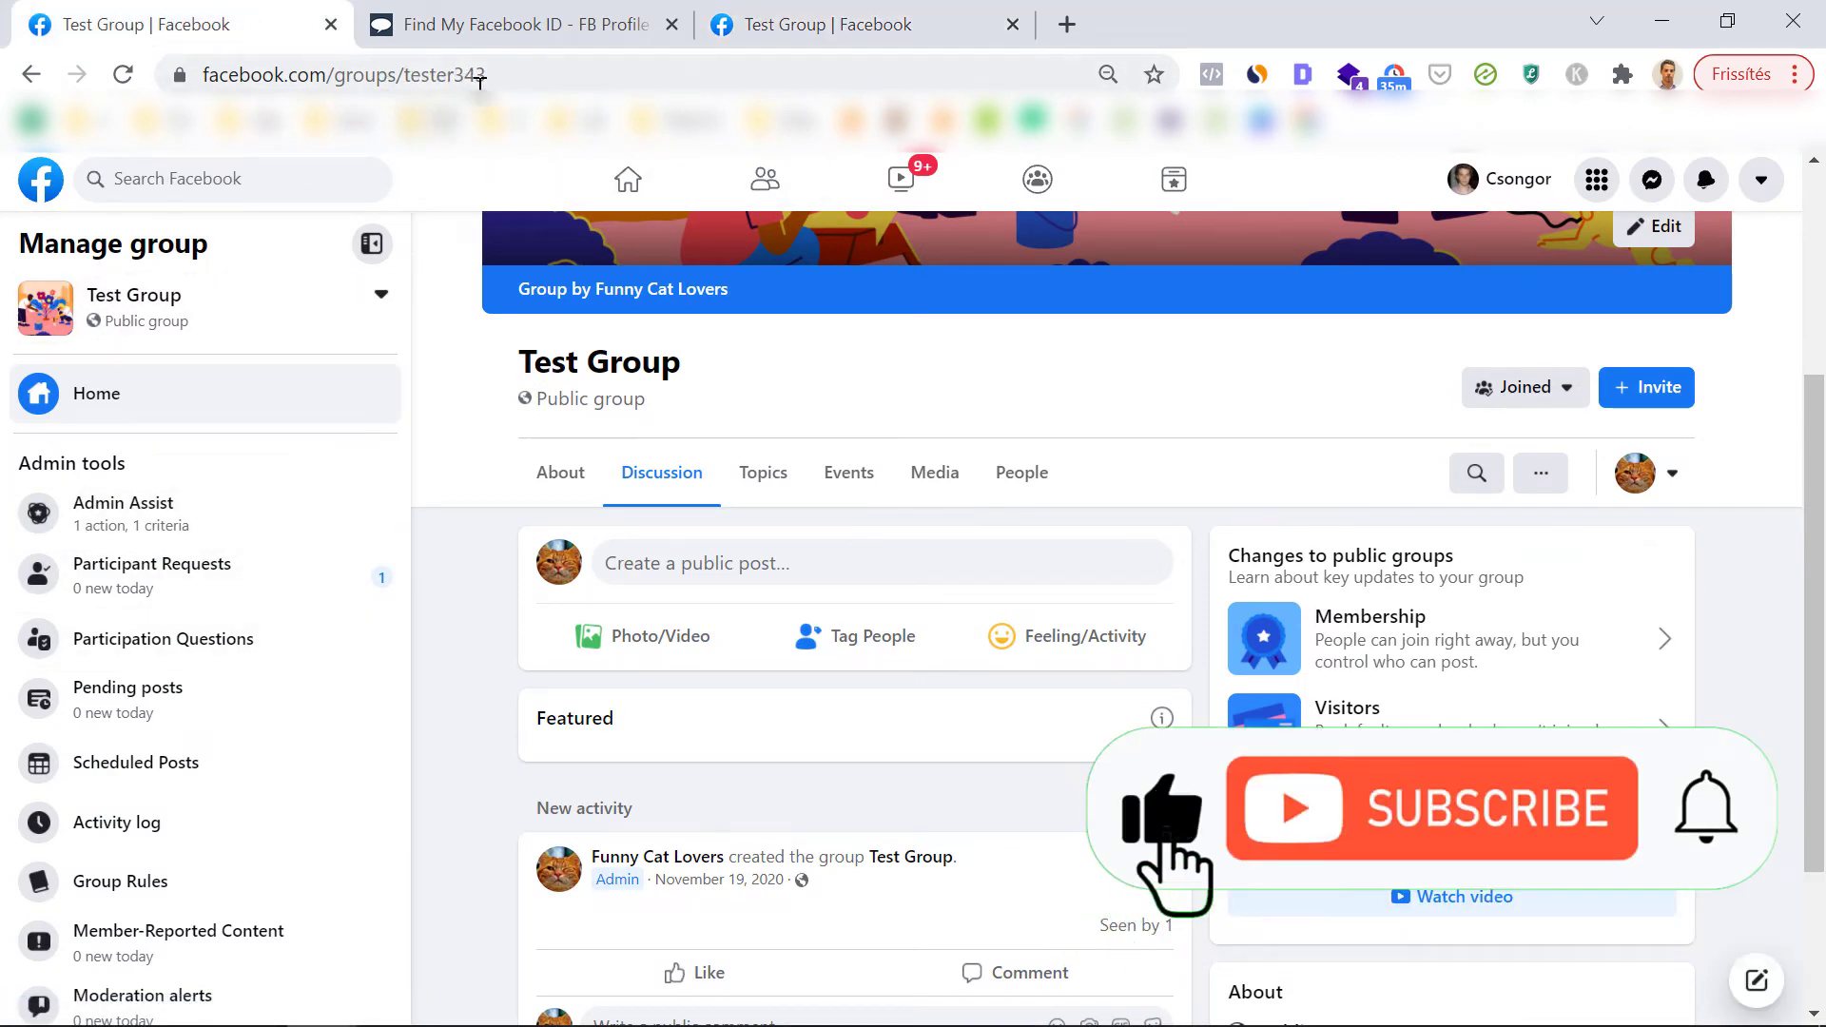
click(865, 15)
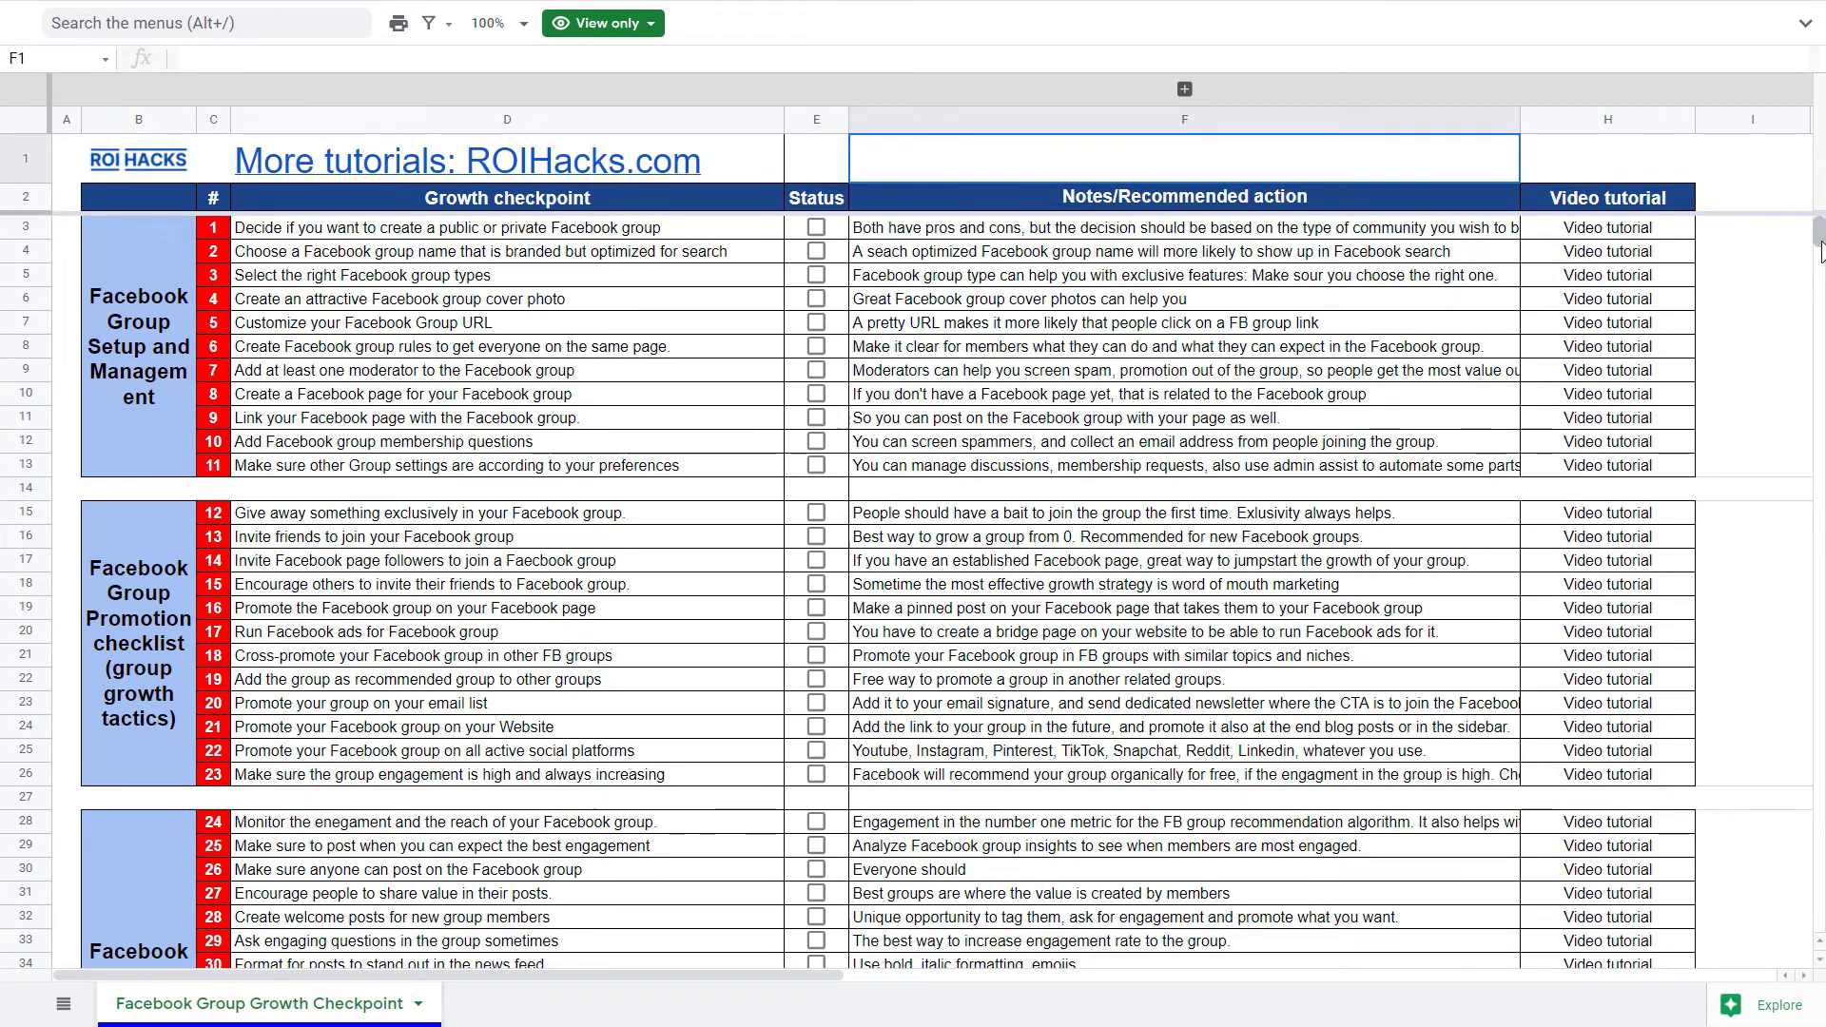
Scroll down the view-only checklist spreadsheet to checkpoint 38
drag(1817, 242, 1818, 255)
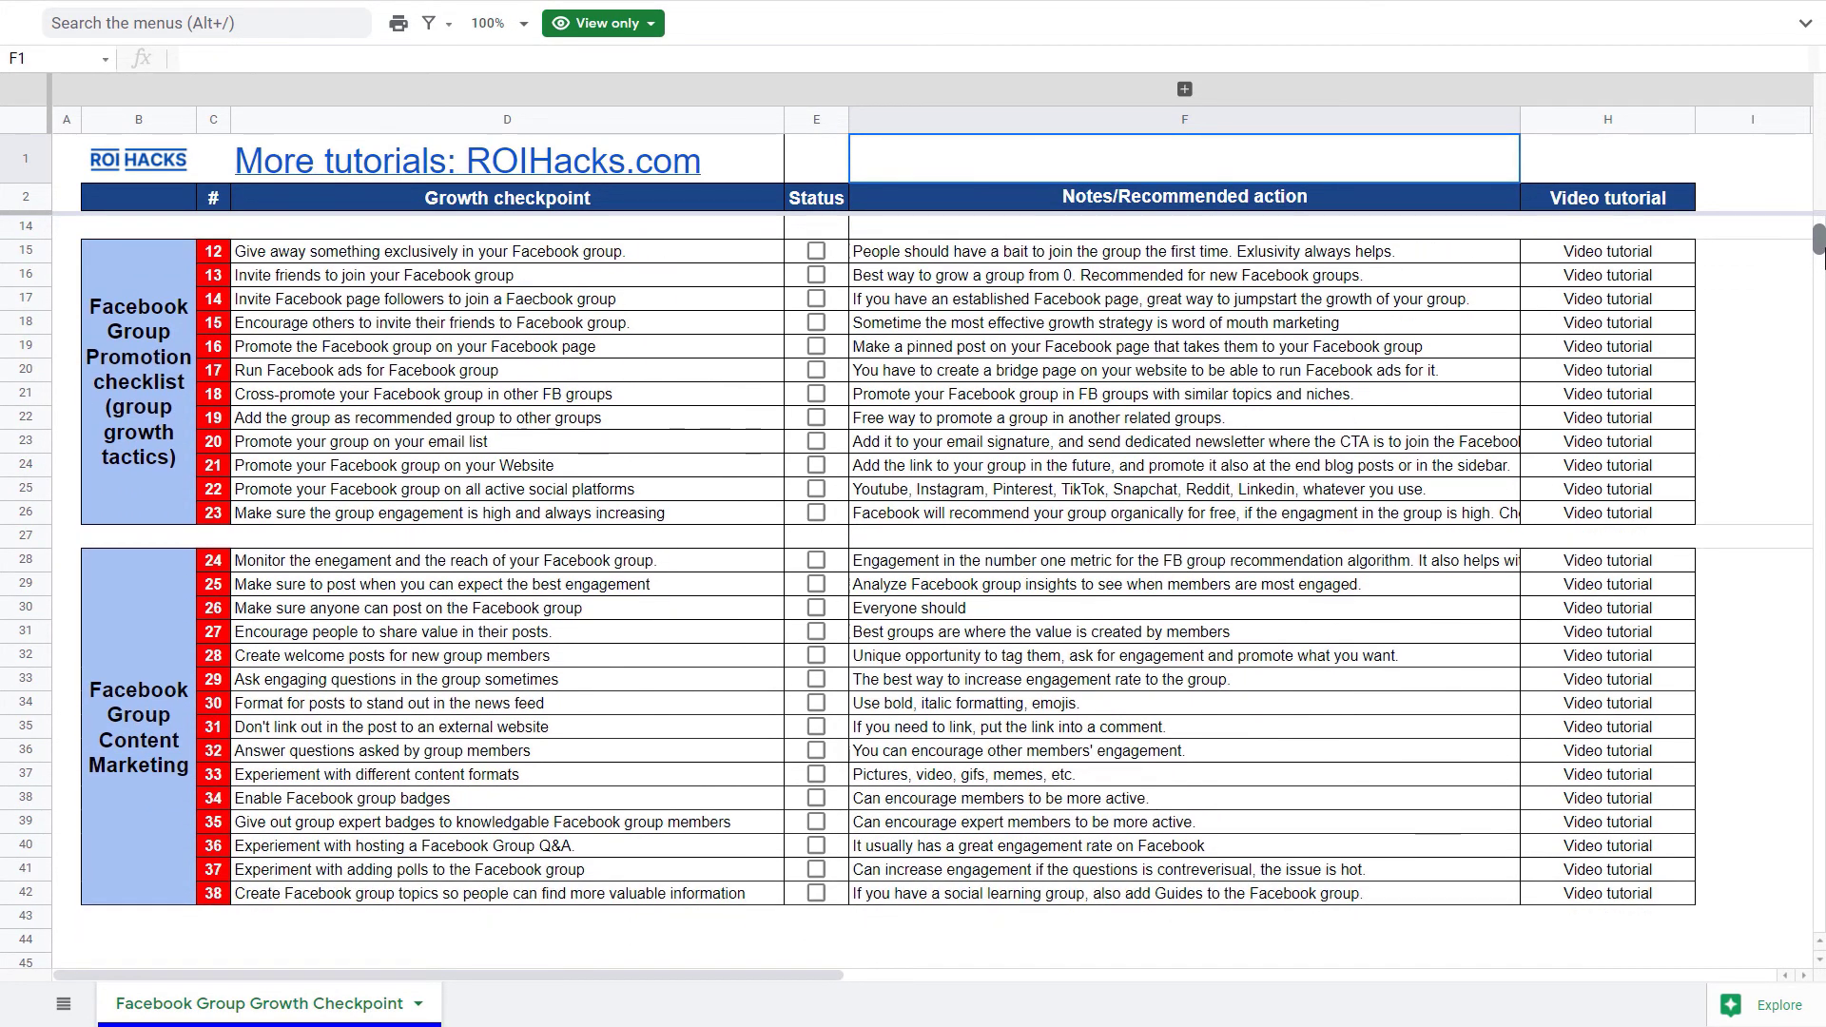